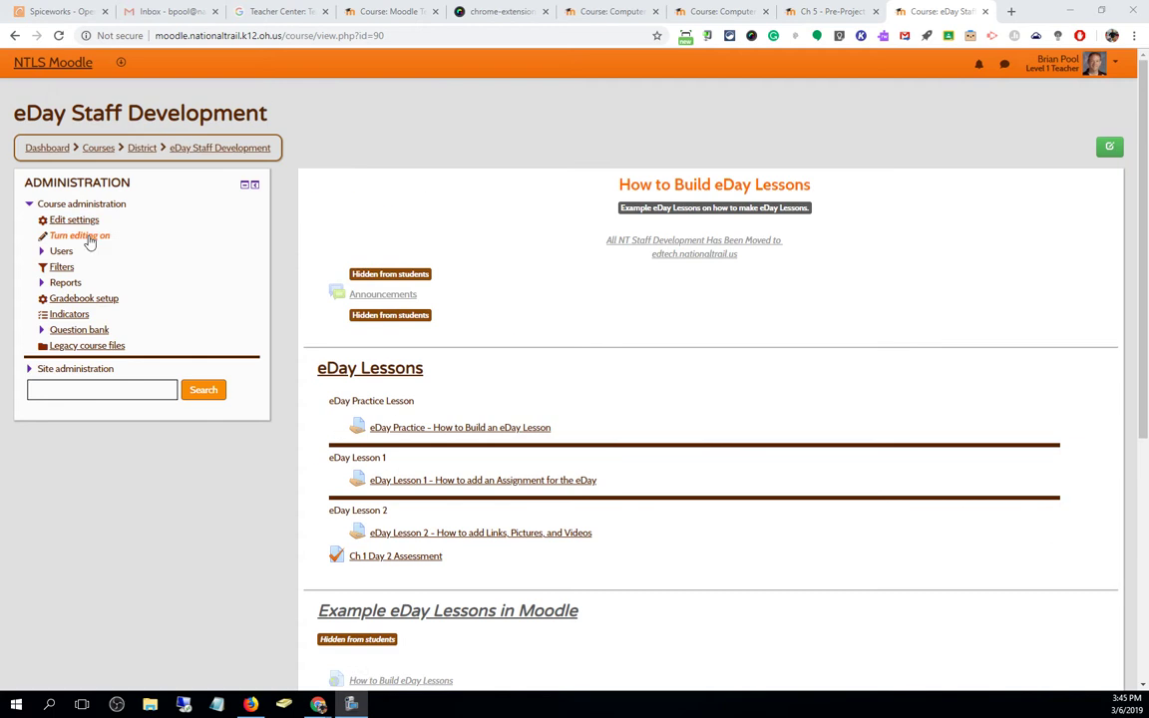
- Open the settings of the eDay Staff Development course, and open the Computer Hardware course's settings in its own browser tab
{"action": "left_click", "coordinate": [80, 223]}
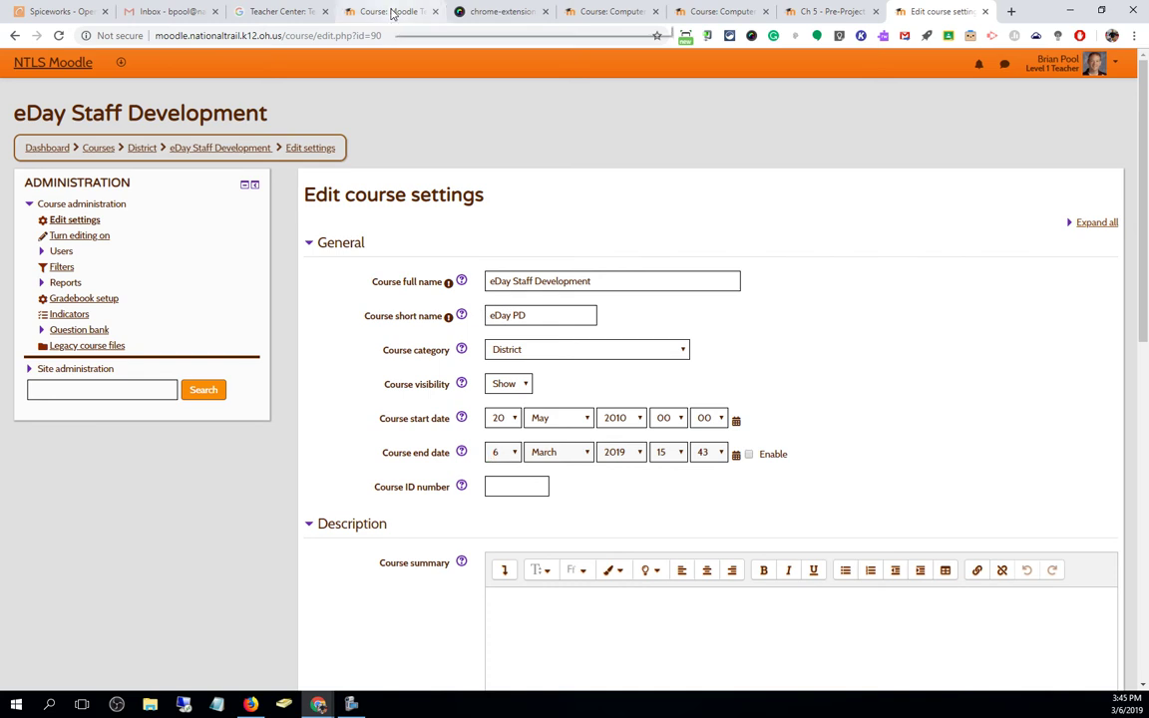
{"action": "left_click", "coordinate": [716, 14]}
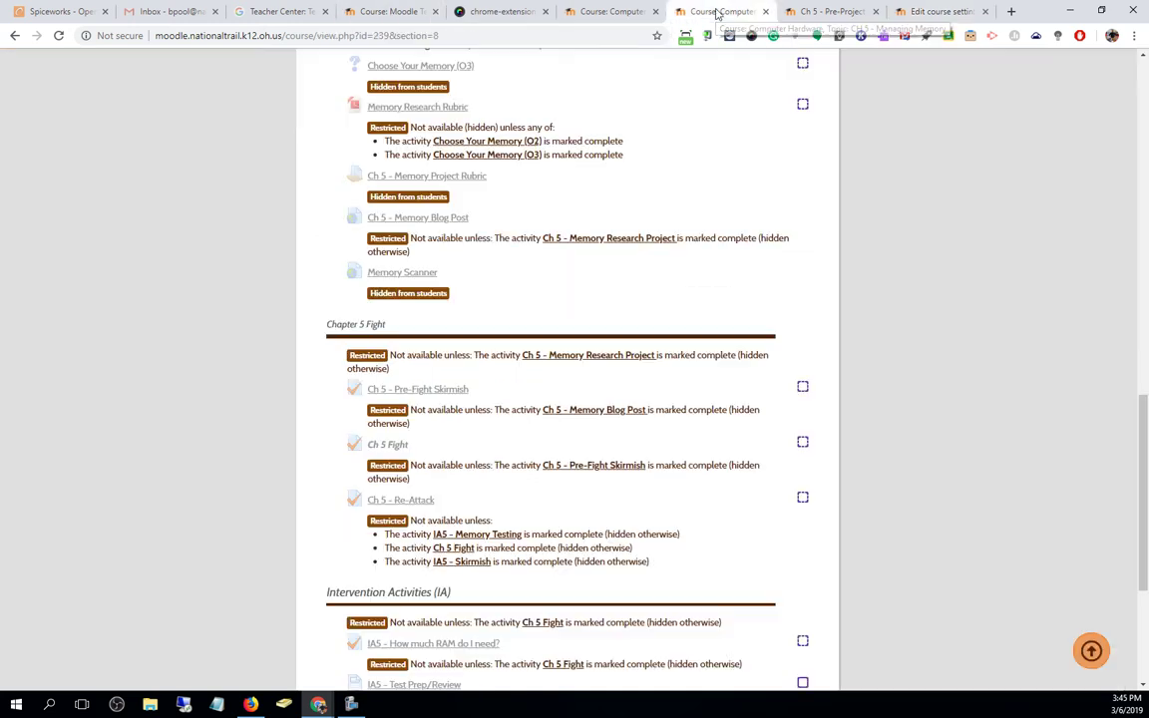
{"action": "scroll", "coordinate": [464, 313], "scroll_direction": "up", "scroll_amount": 10}
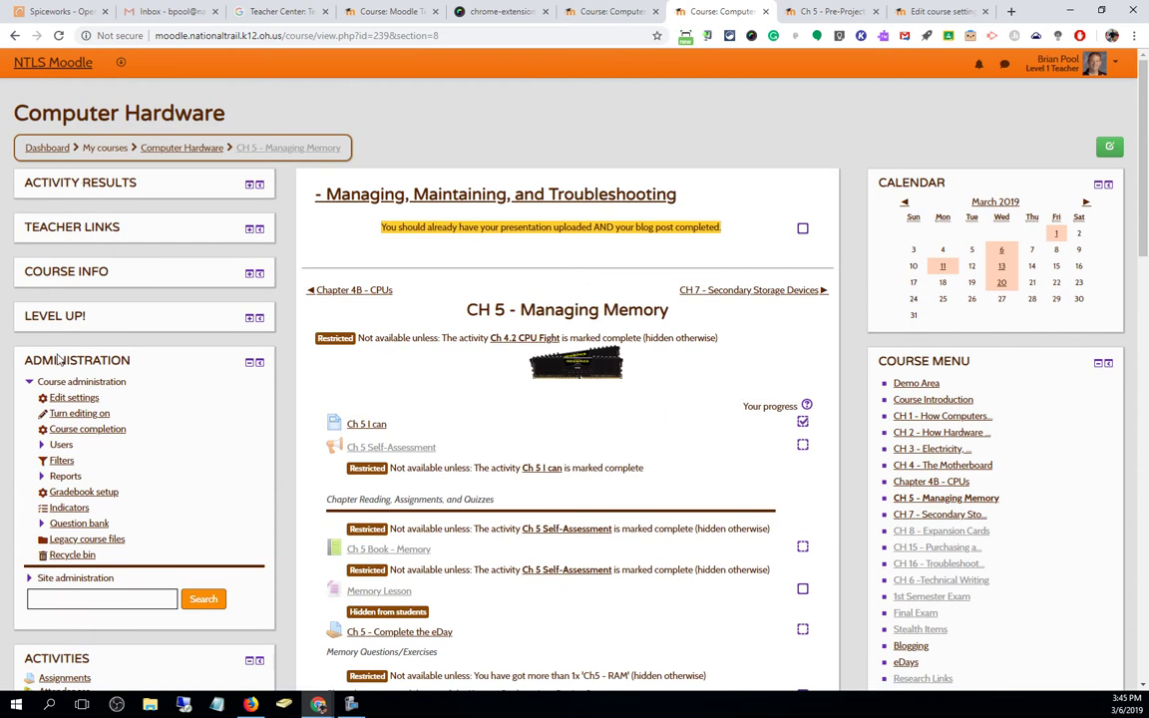
{"action": "left_click", "coordinate": [80, 397]}
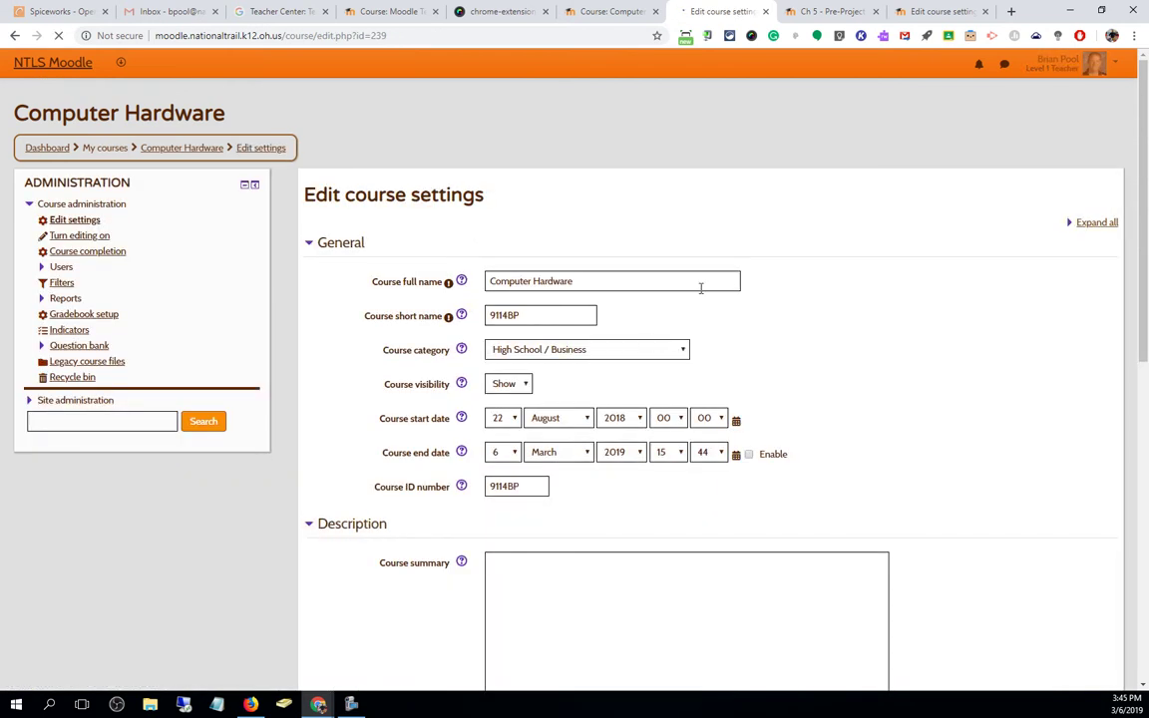
- Highlight the course number and the teacher's initials within the course short name
{"action": "scroll", "coordinate": [700, 288], "scroll_direction": "down", "scroll_amount": 2}
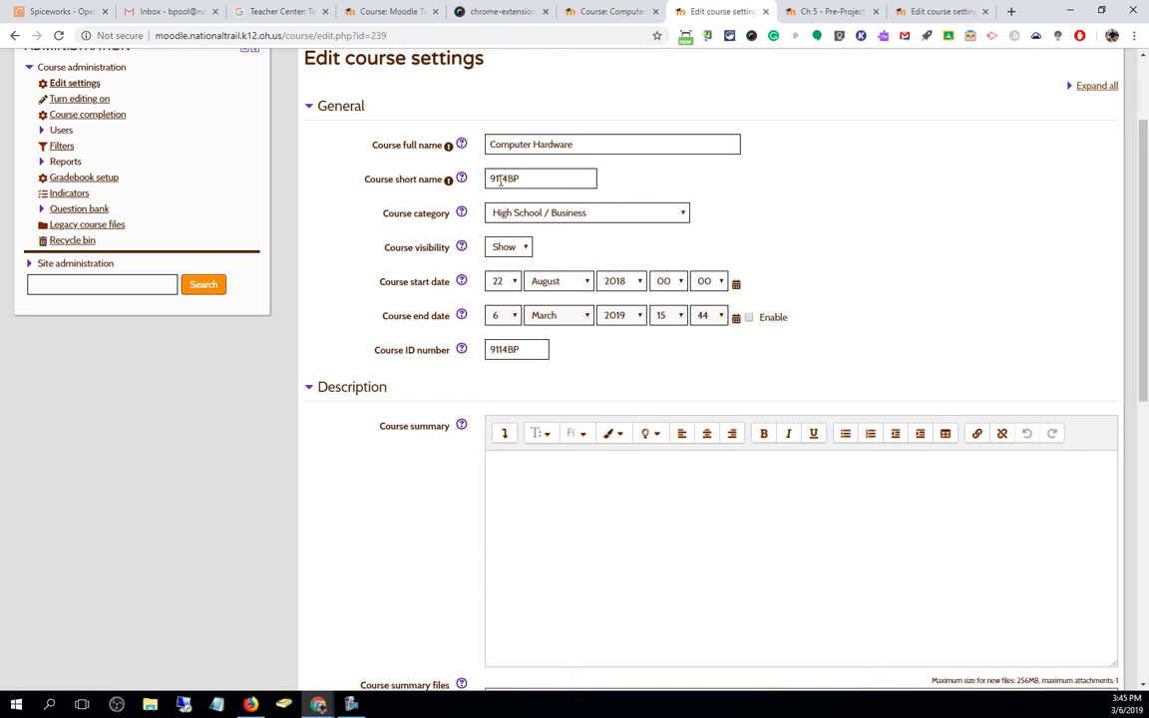
{"action": "left_click_drag", "start_coordinate": [508, 179], "coordinate": [483, 185]}
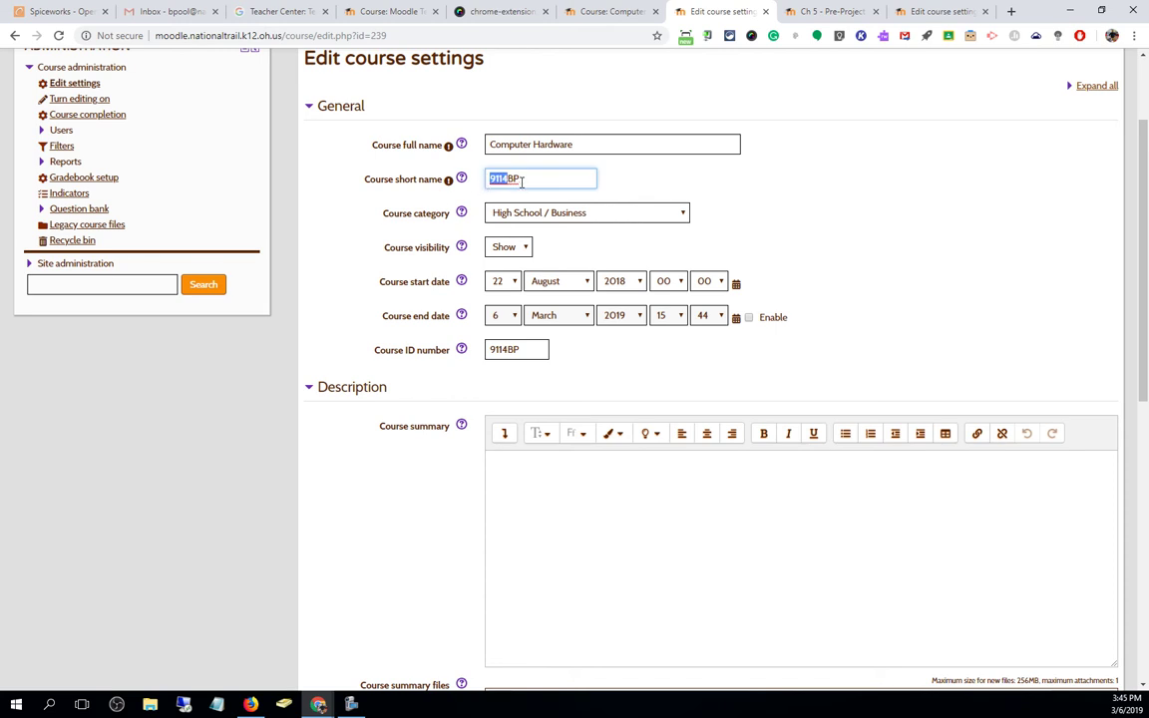
{"action": "key", "text": "shift+End"}
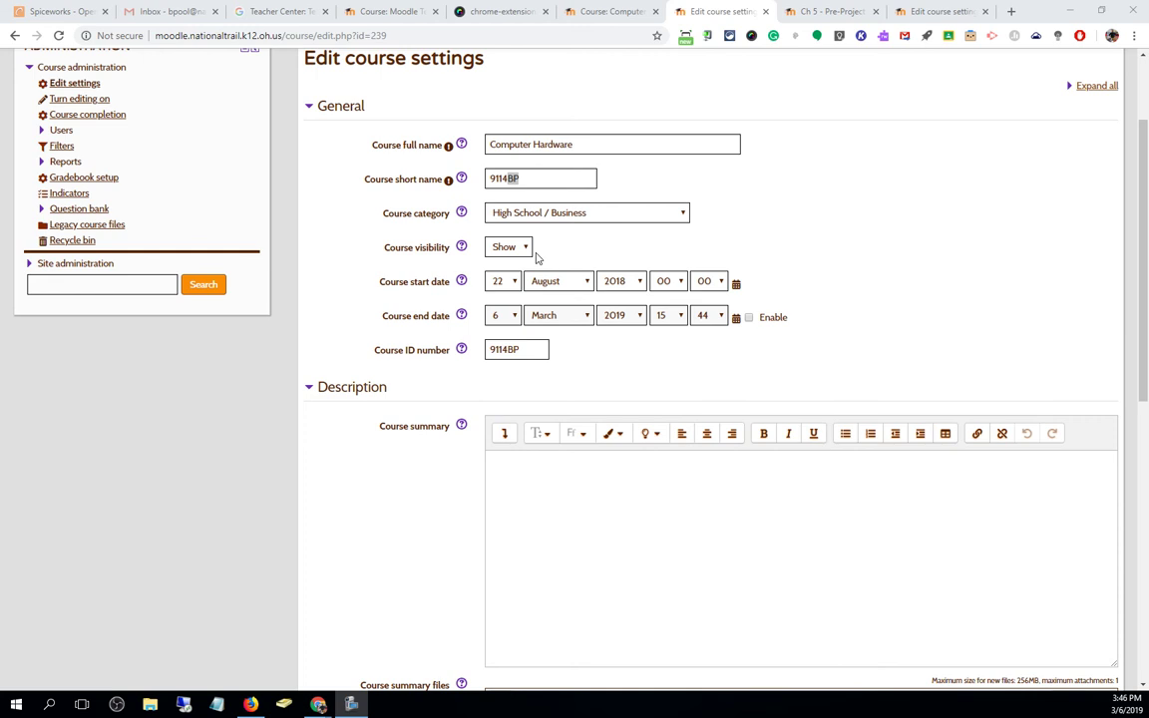
- Switch the course visibility to Hide and back to Show
{"action": "left_click", "coordinate": [506, 248]}
{"action": "left_click", "coordinate": [504, 264]}
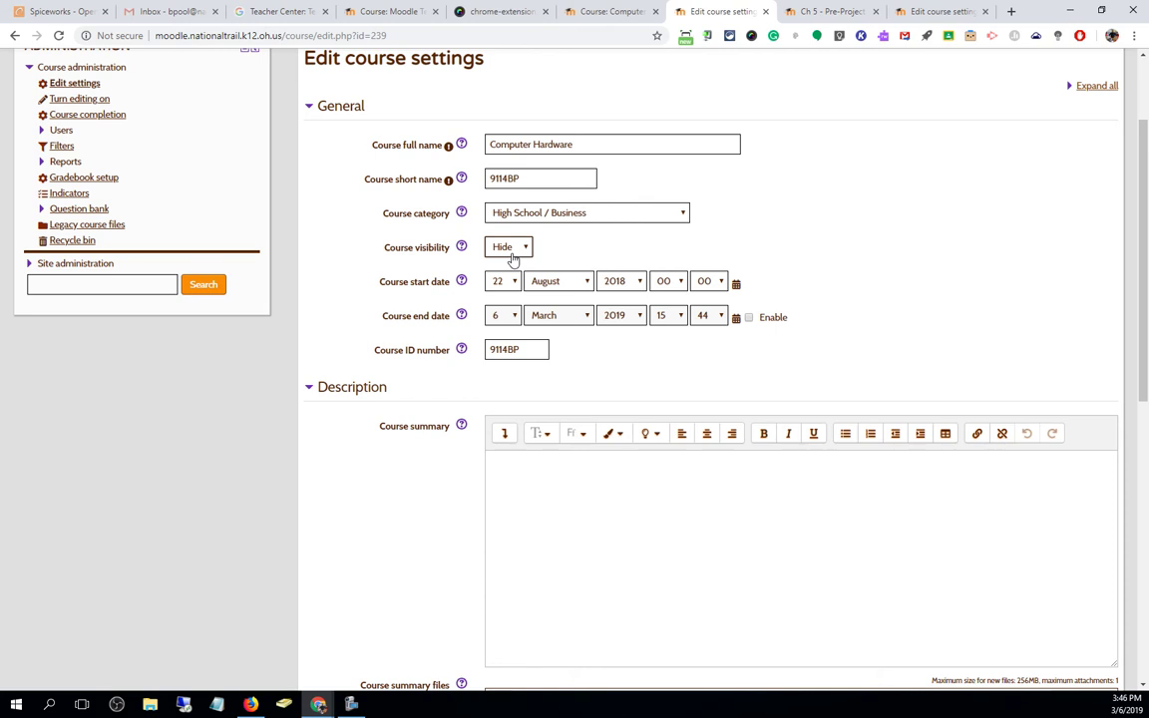
{"action": "left_click", "coordinate": [512, 259]}
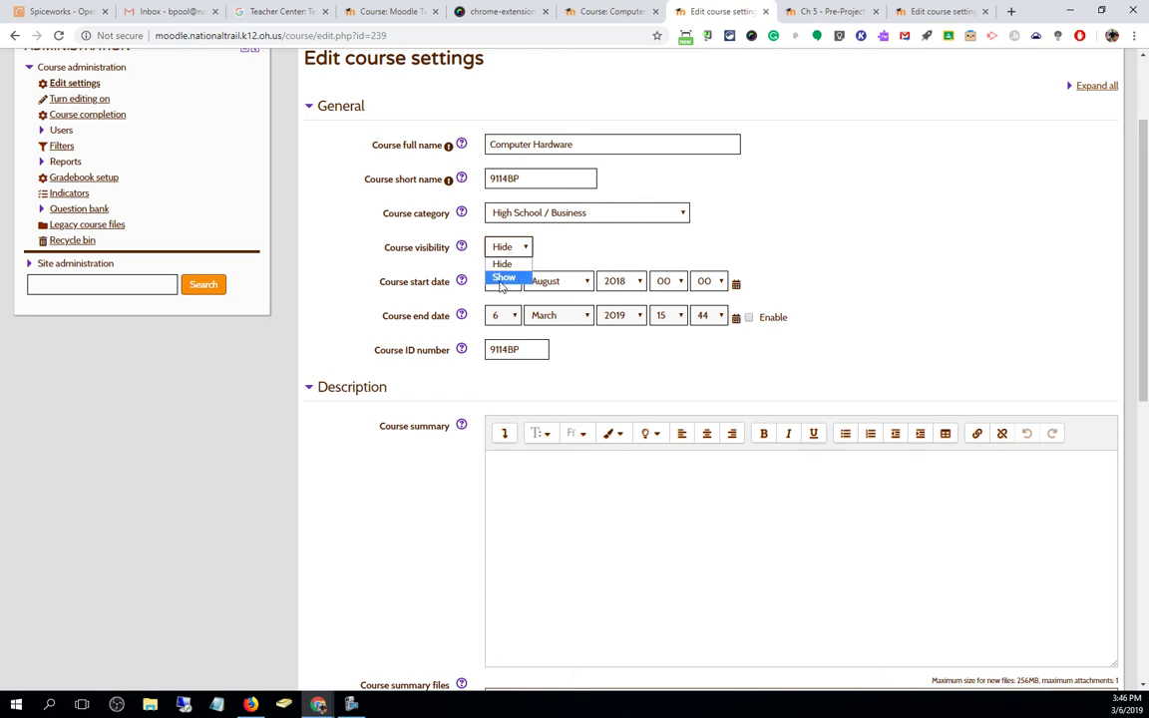
{"action": "left_click", "coordinate": [503, 276]}
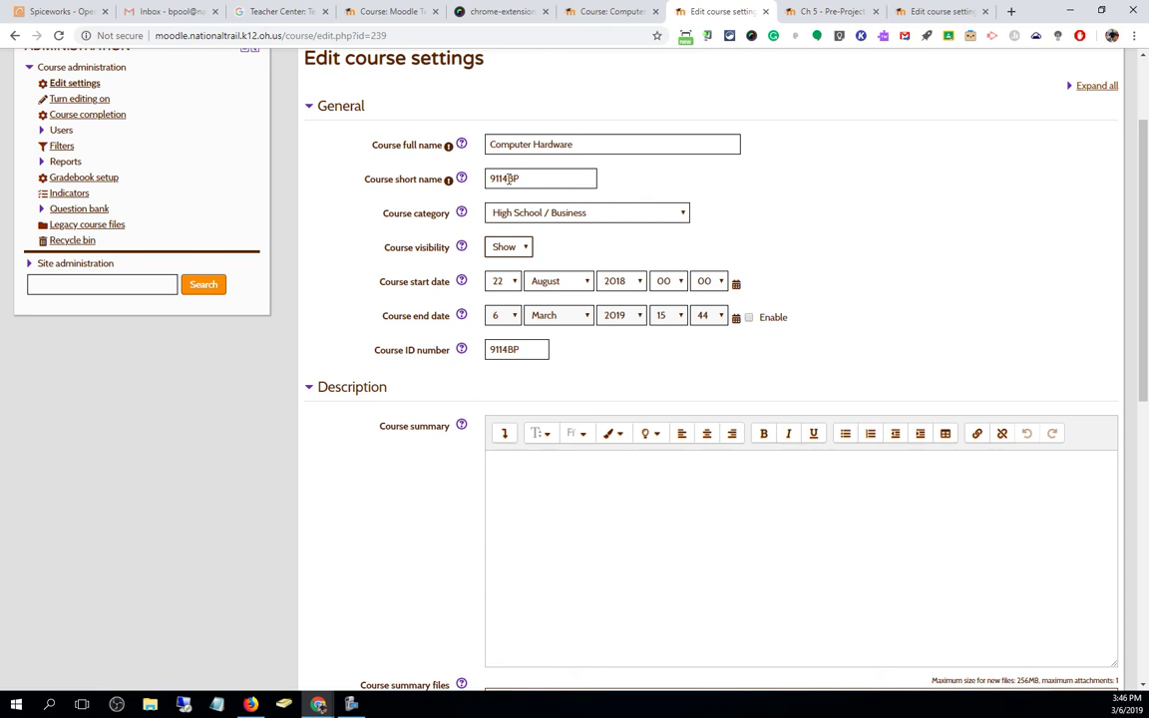
- Re-enter the BP suffix at the end of the course short name
{"action": "left_click_drag", "start_coordinate": [520, 179], "coordinate": [501, 179]}
{"action": "type", "text": "BP"}
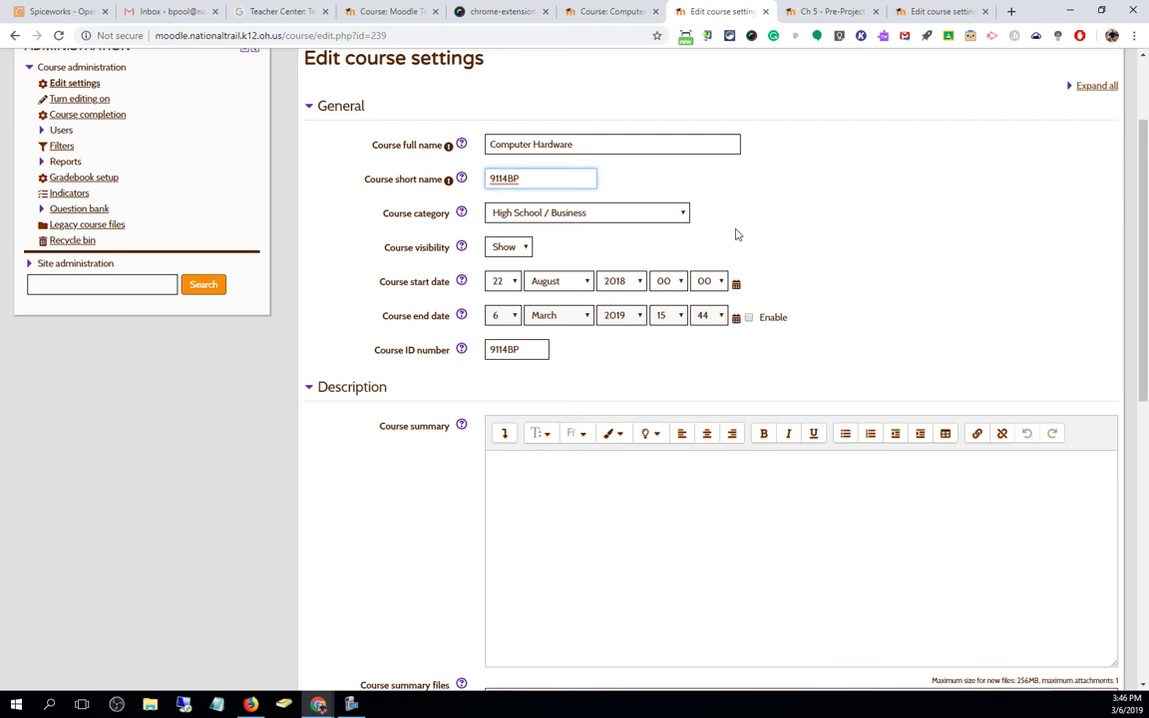
- Expand the course format settings and choose Topics format for the course
{"action": "scroll", "coordinate": [736, 233], "scroll_direction": "down", "scroll_amount": 2}
{"action": "scroll", "coordinate": [662, 410], "scroll_direction": "down", "scroll_amount": 3}
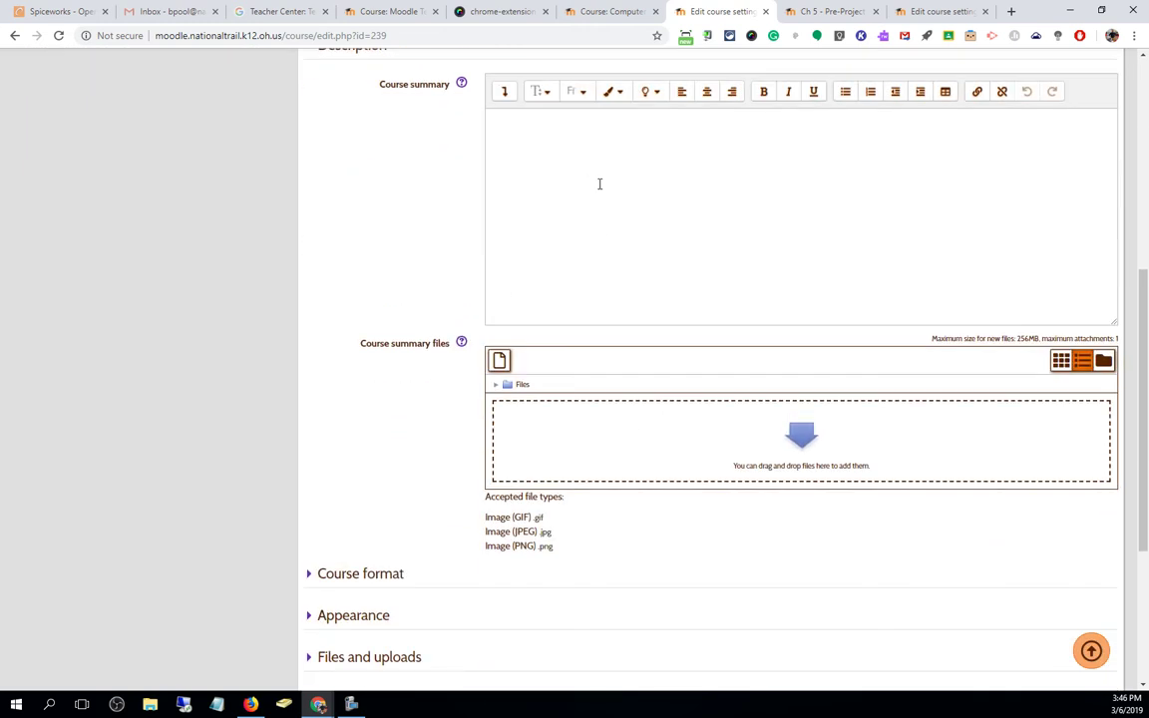
{"action": "scroll", "coordinate": [610, 227], "scroll_direction": "up", "scroll_amount": 4}
{"action": "scroll", "coordinate": [612, 231], "scroll_direction": "down", "scroll_amount": 6}
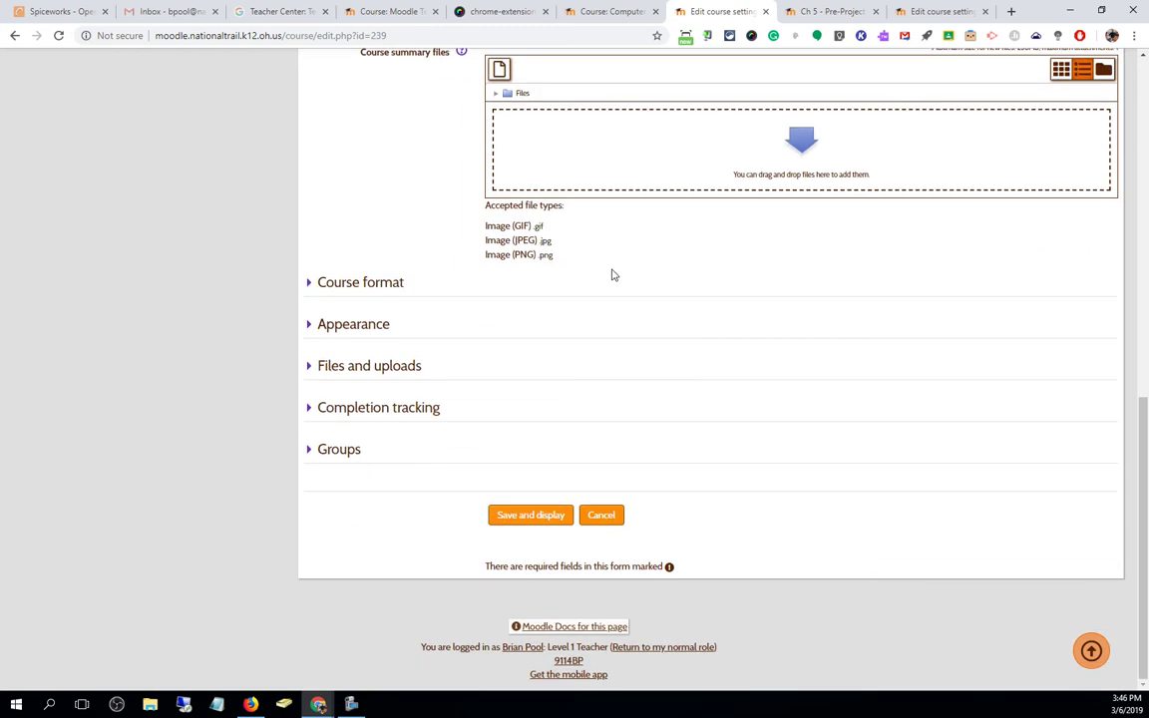
{"action": "left_click", "coordinate": [326, 290]}
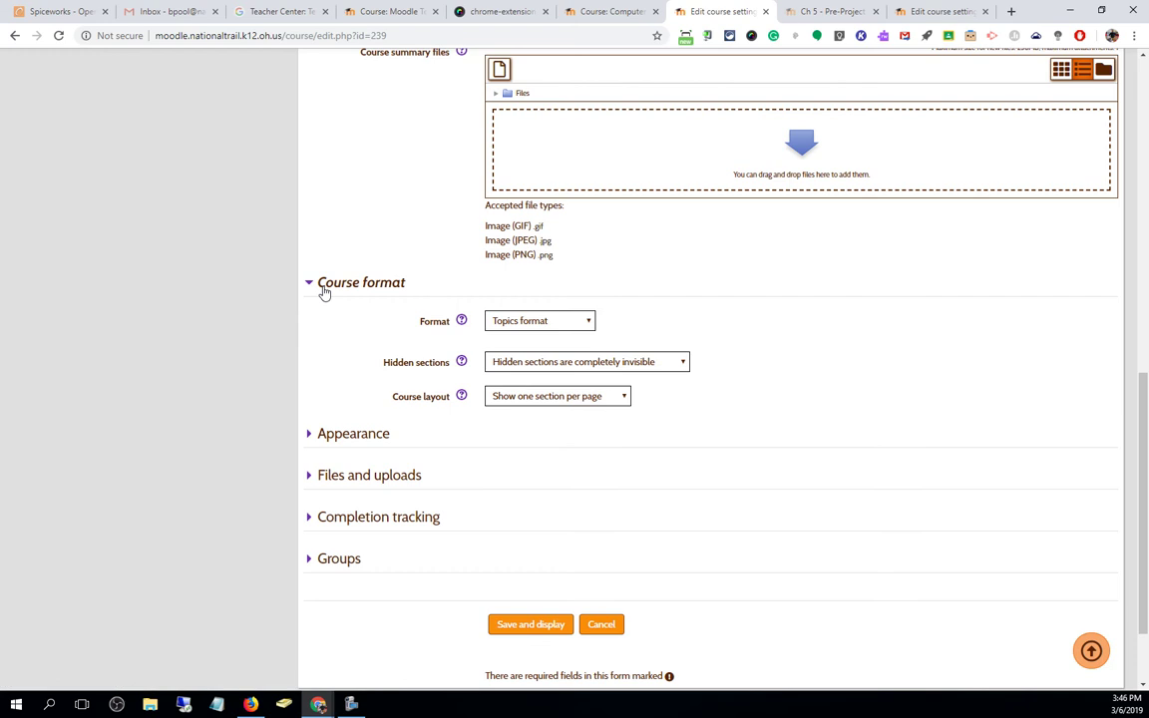
{"action": "left_click", "coordinate": [499, 323]}
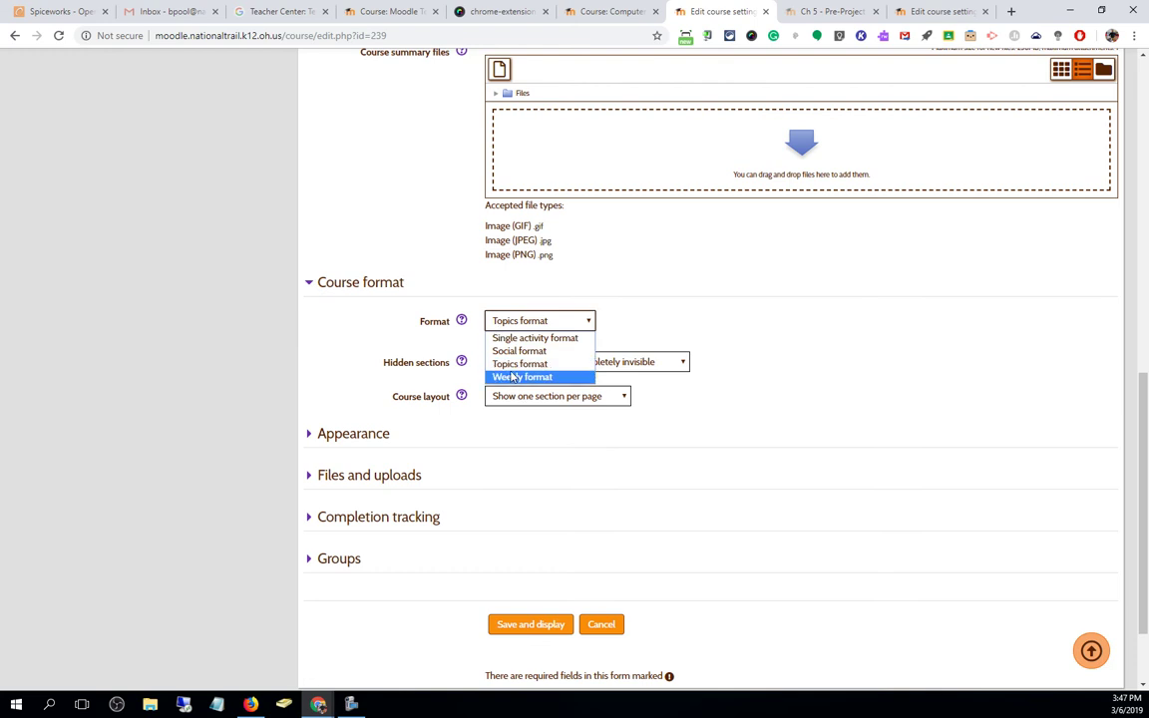
{"action": "left_click", "coordinate": [519, 364]}
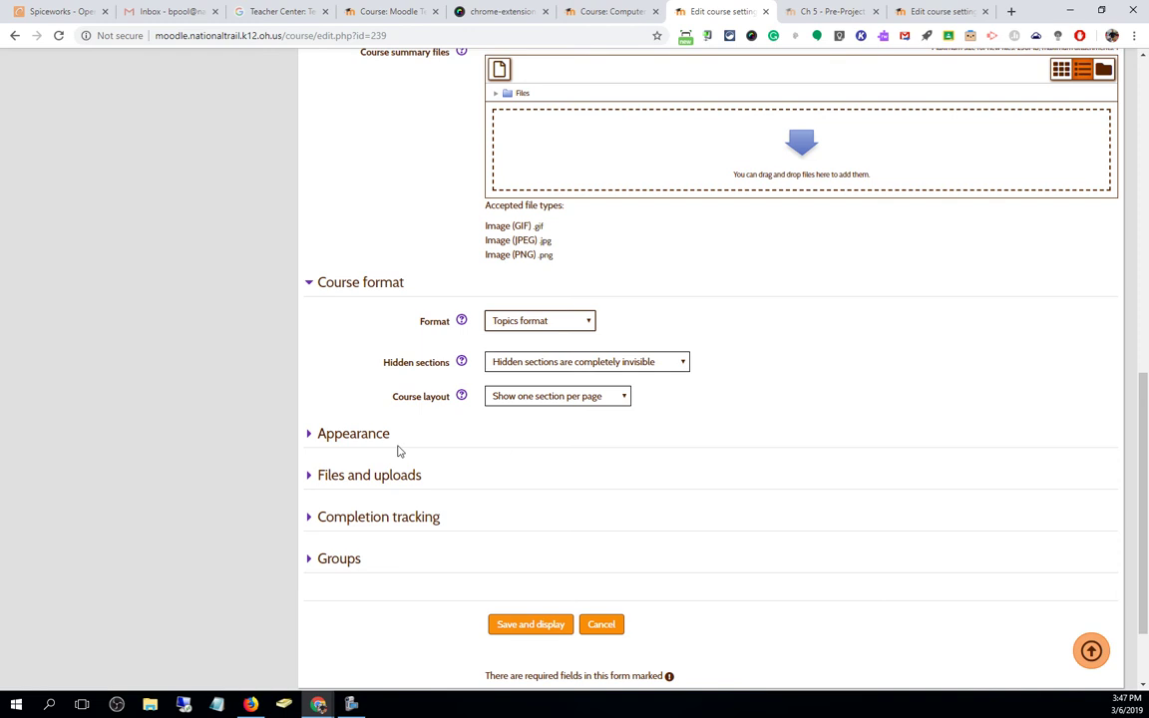
- Expand all settings sections and examine the themes offered under Force theme without choosing one
{"action": "scroll", "coordinate": [925, 399], "scroll_direction": "up", "scroll_amount": 10}
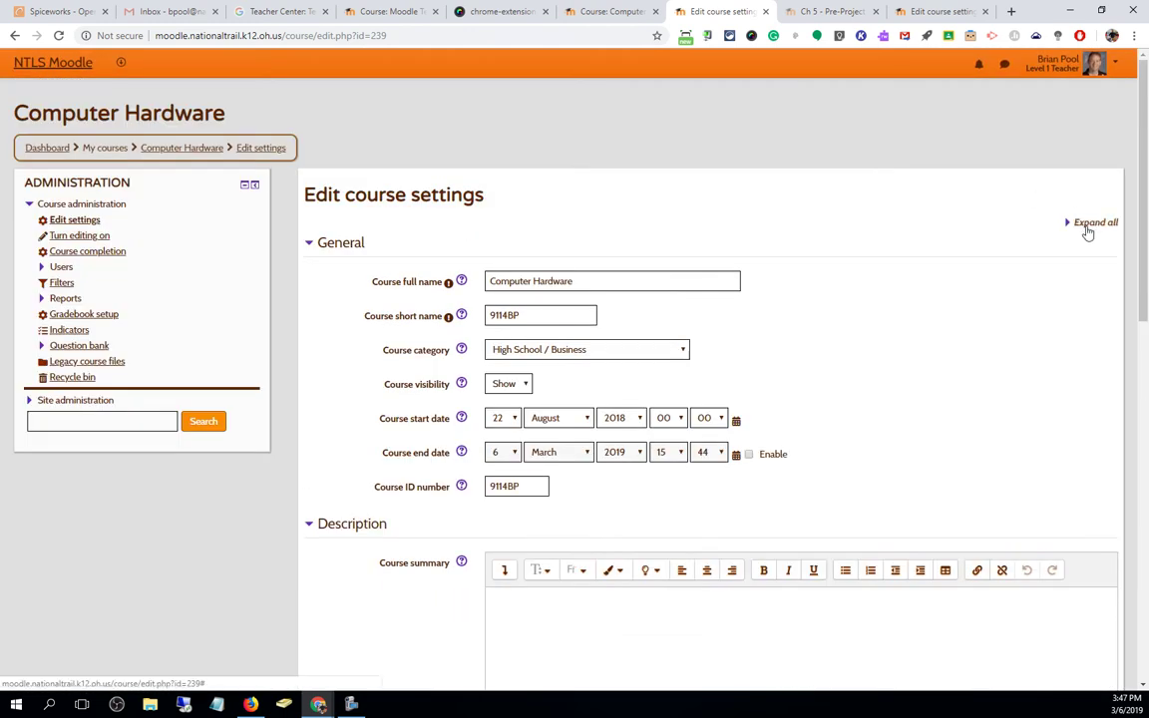
{"action": "left_click", "coordinate": [1093, 224]}
{"action": "scroll", "coordinate": [934, 293], "scroll_direction": "down", "scroll_amount": 5}
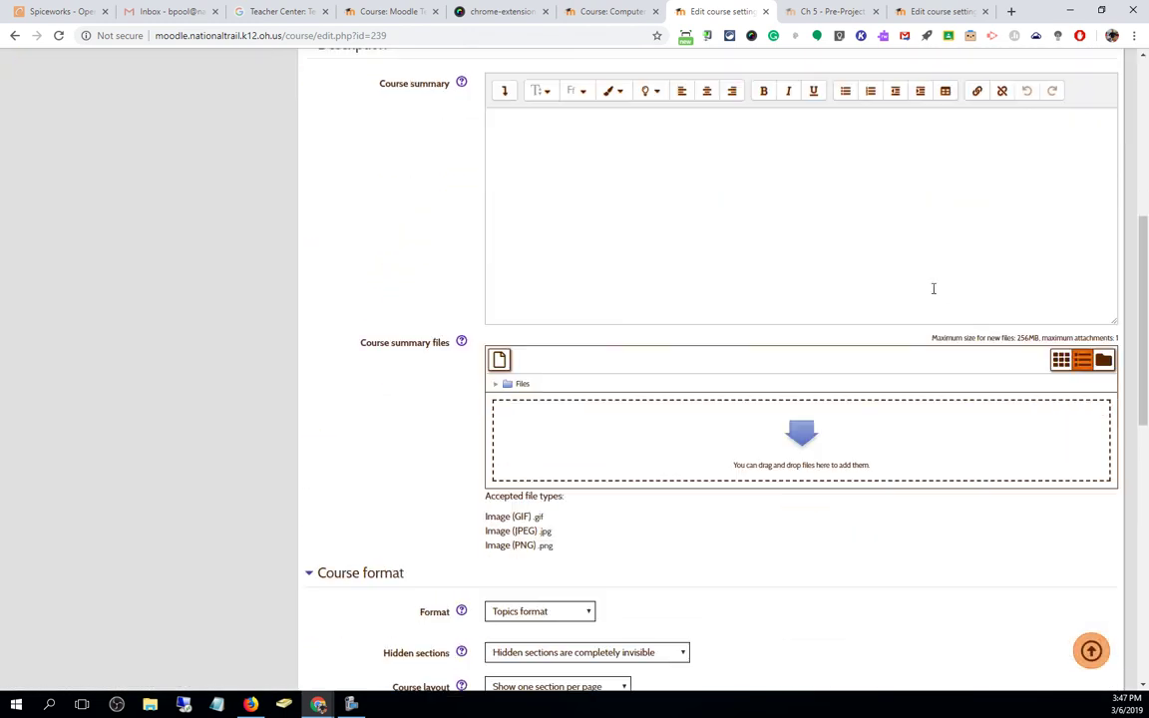
{"action": "scroll", "coordinate": [934, 288], "scroll_direction": "down", "scroll_amount": 6}
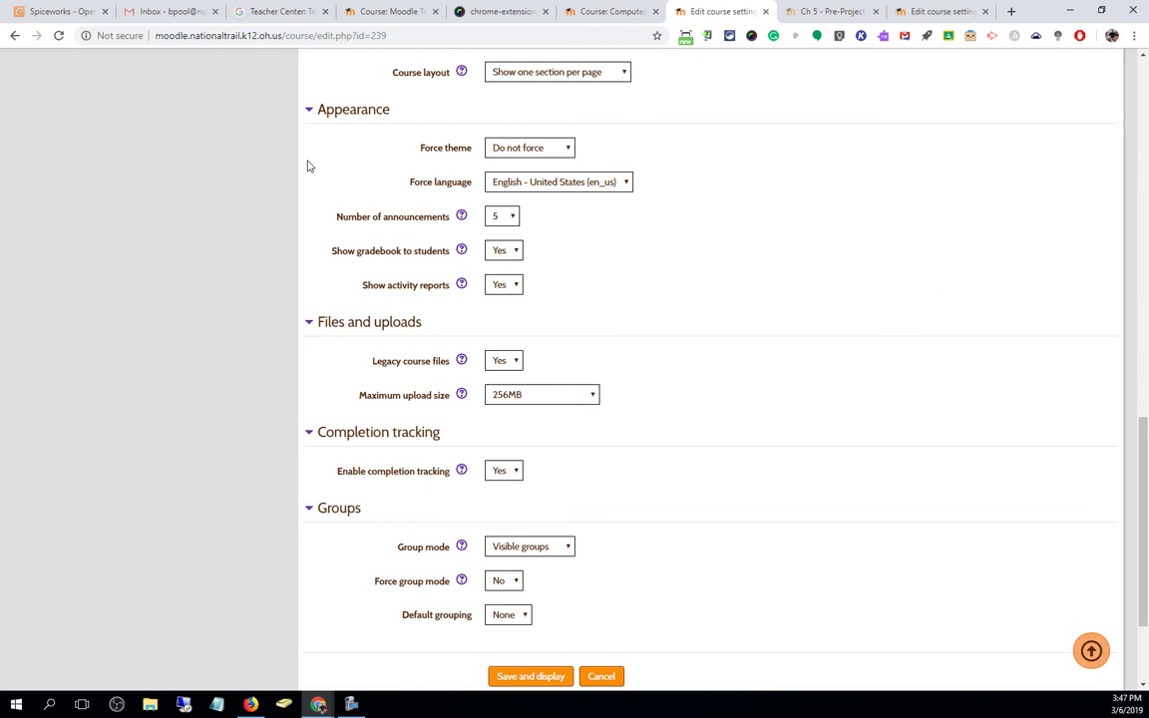
{"action": "scroll", "coordinate": [750, 224], "scroll_direction": "up", "scroll_amount": 1}
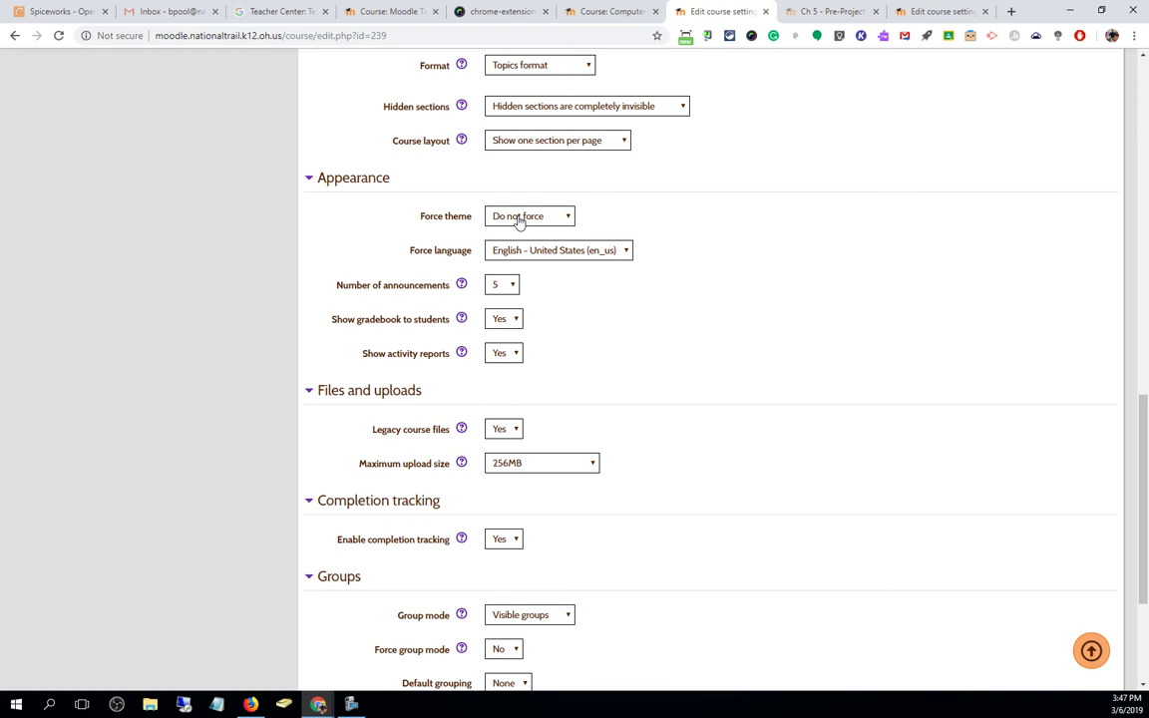
{"action": "left_click", "coordinate": [519, 220]}
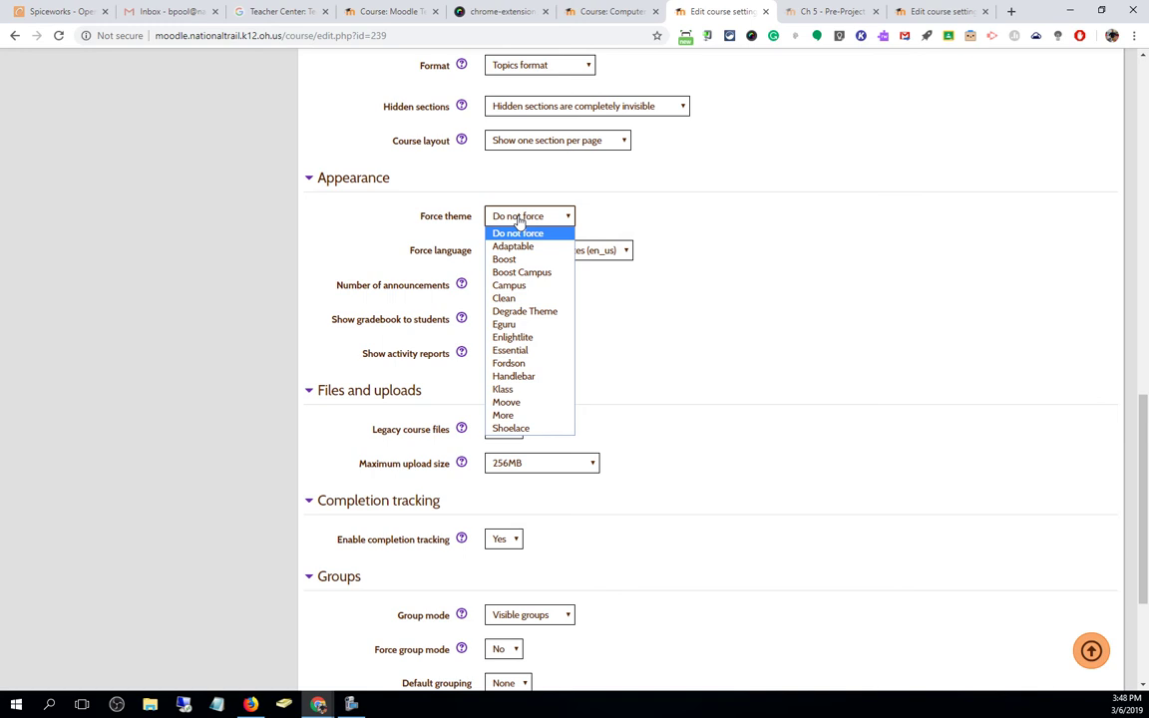
{"action": "left_click", "coordinate": [663, 232]}
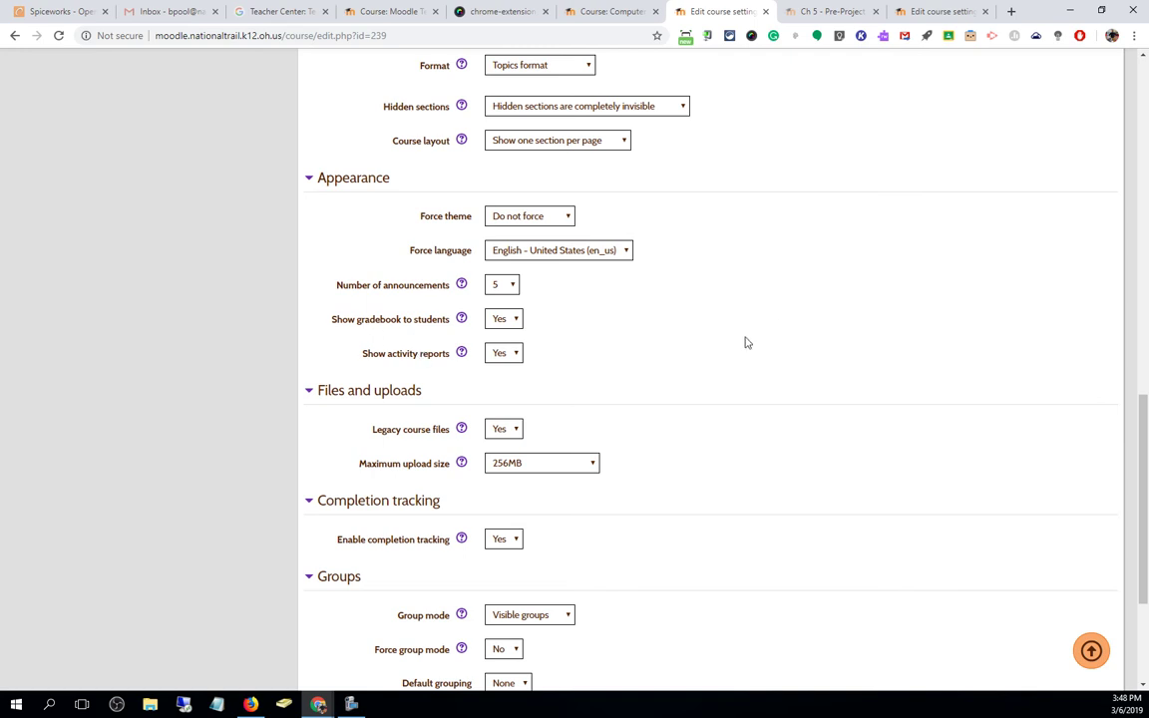
- Set the course's maximum upload size to 250MB
{"action": "scroll", "coordinate": [744, 341], "scroll_direction": "down", "scroll_amount": 3}
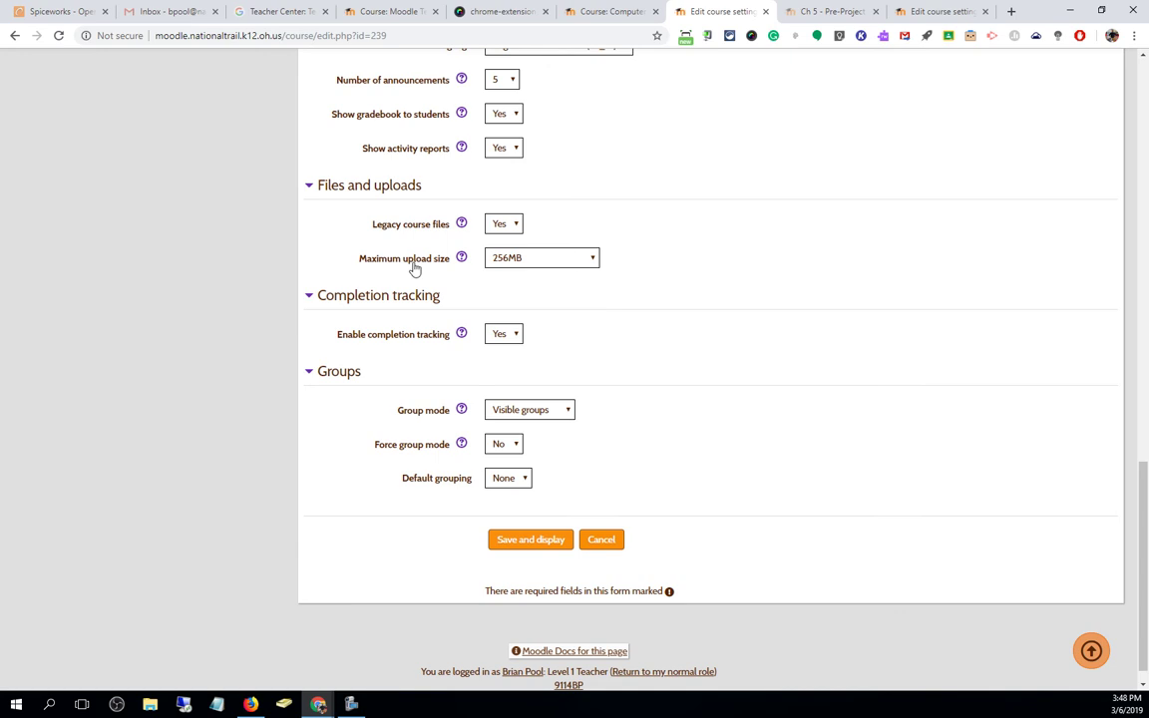
{"action": "left_click", "coordinate": [545, 261]}
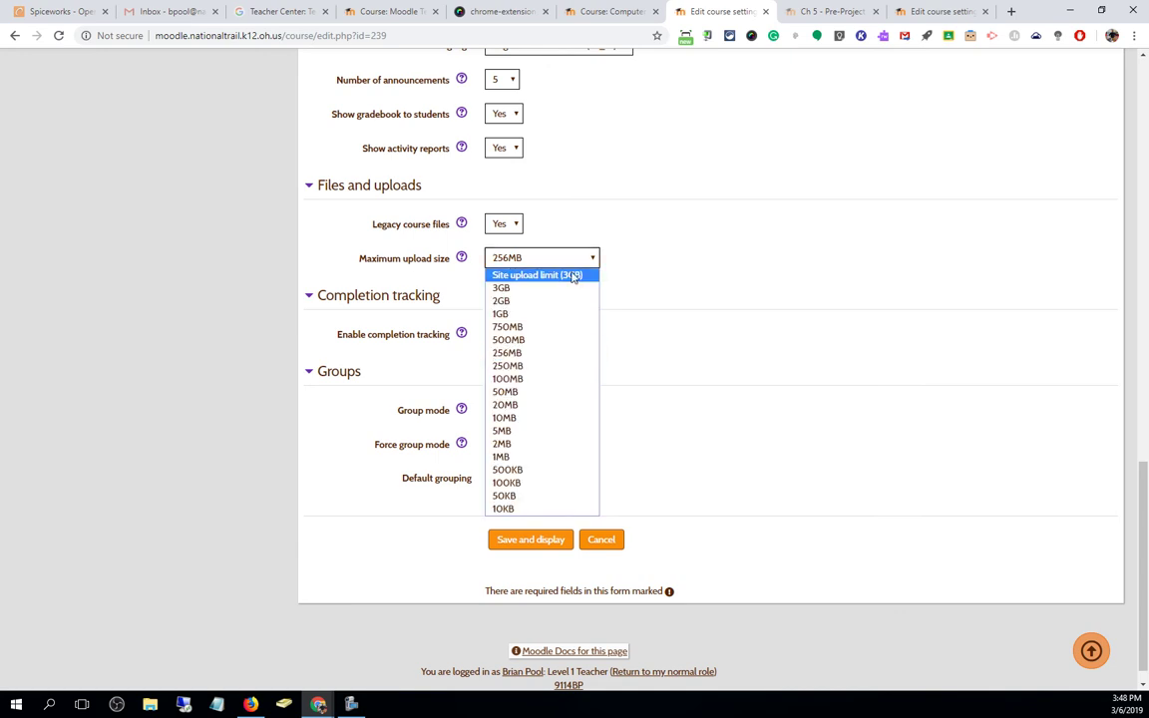
{"action": "left_click", "coordinate": [539, 365]}
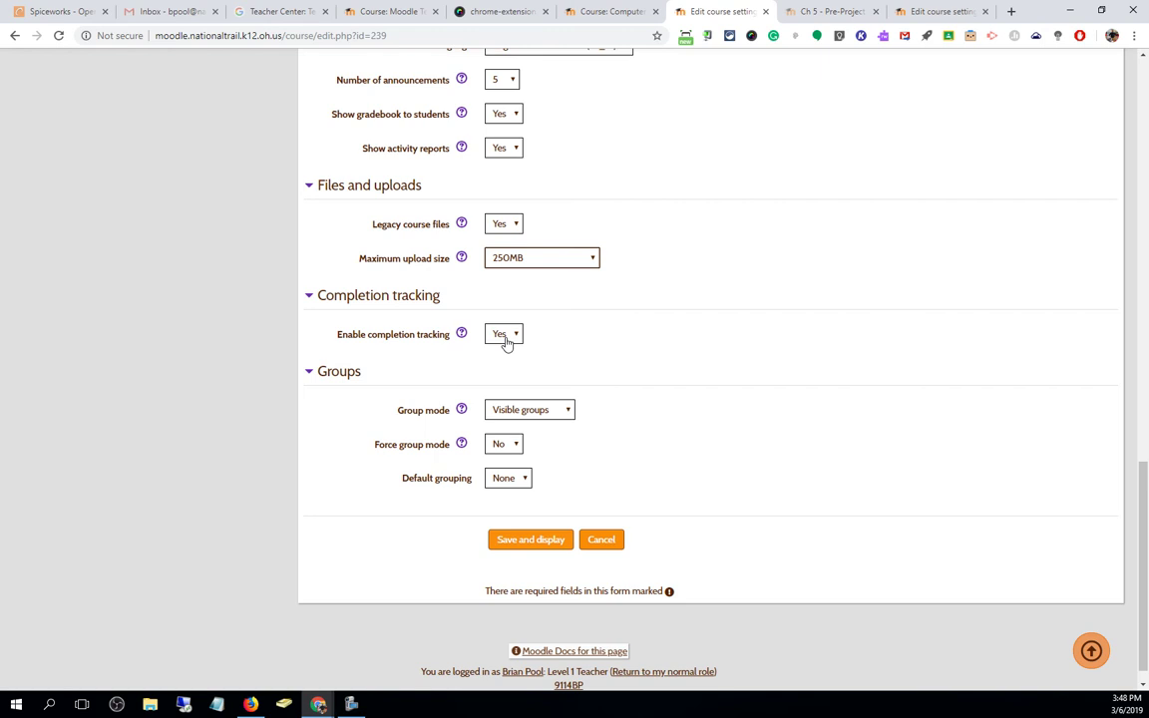
- Switch the course's group mode between Separate groups and Visible groups, finishing on Separate groups
{"action": "left_click", "coordinate": [510, 413]}
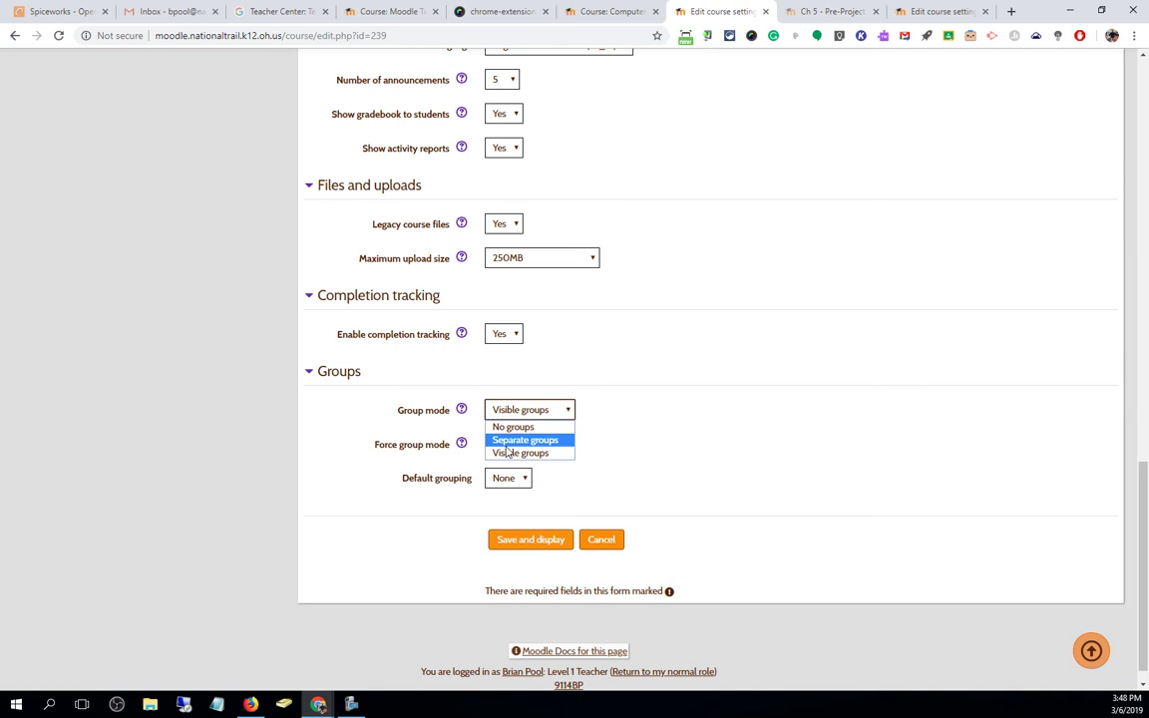
{"action": "left_click", "coordinate": [506, 445]}
{"action": "left_click", "coordinate": [516, 420]}
{"action": "left_click", "coordinate": [521, 453]}
{"action": "left_click", "coordinate": [513, 418]}
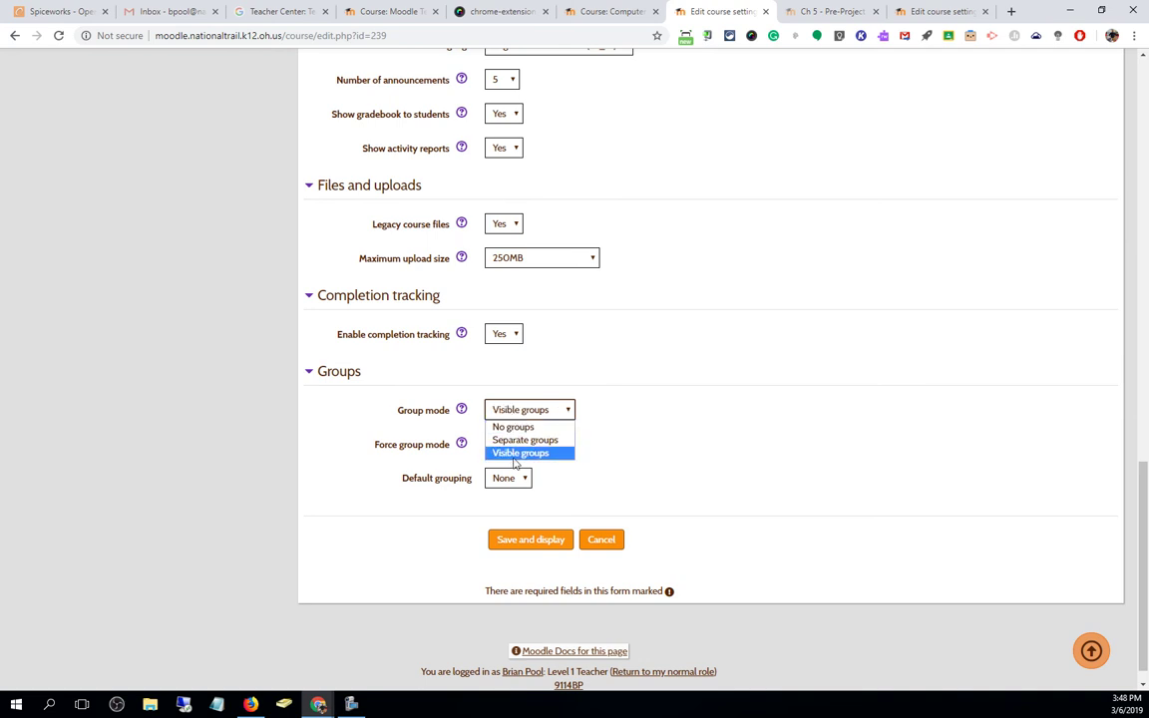
{"action": "left_click", "coordinate": [519, 453]}
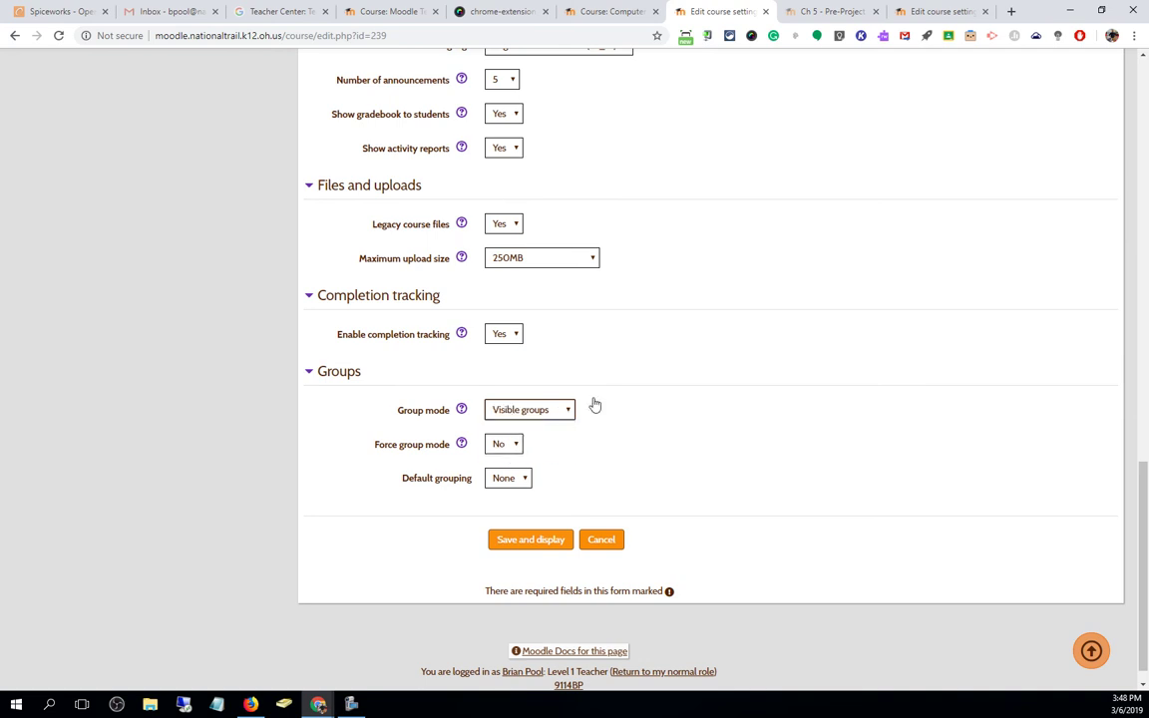
{"action": "left_click", "coordinate": [496, 421]}
{"action": "left_click", "coordinate": [509, 440]}
- Open the Computer Hardware course's main page in its other browser tab and examine the layout of its sections
{"action": "scroll", "coordinate": [680, 467], "scroll_direction": "up", "scroll_amount": 15}
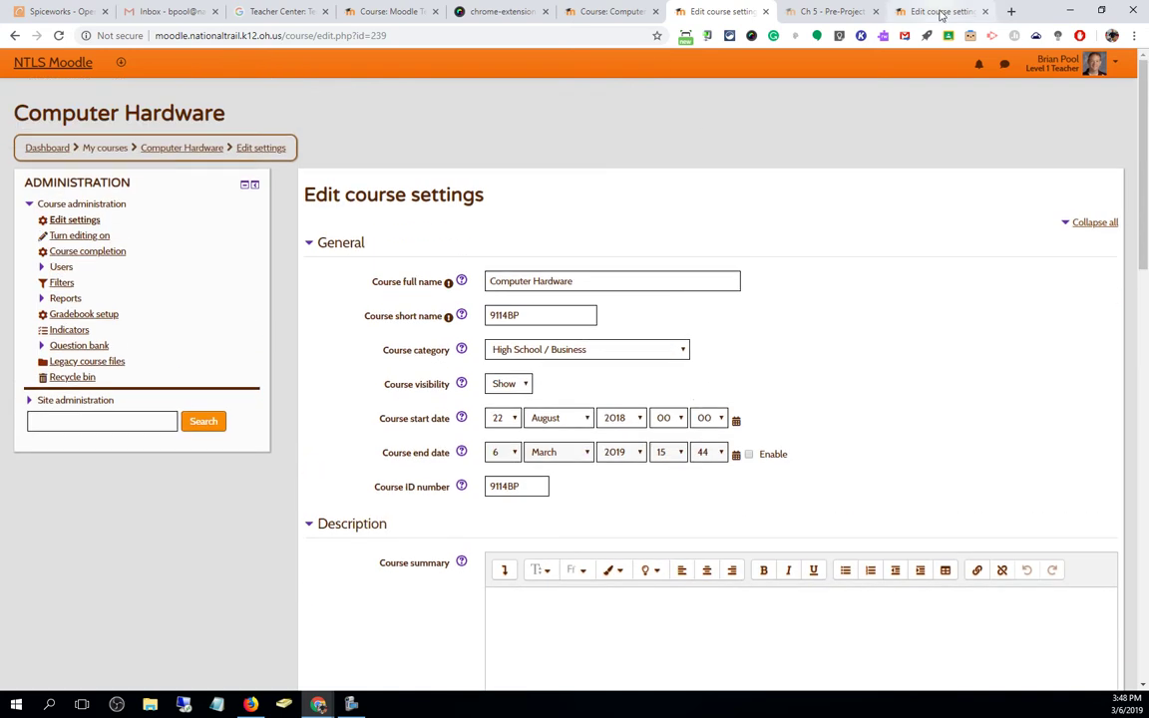
{"action": "left_click", "coordinate": [617, 9]}
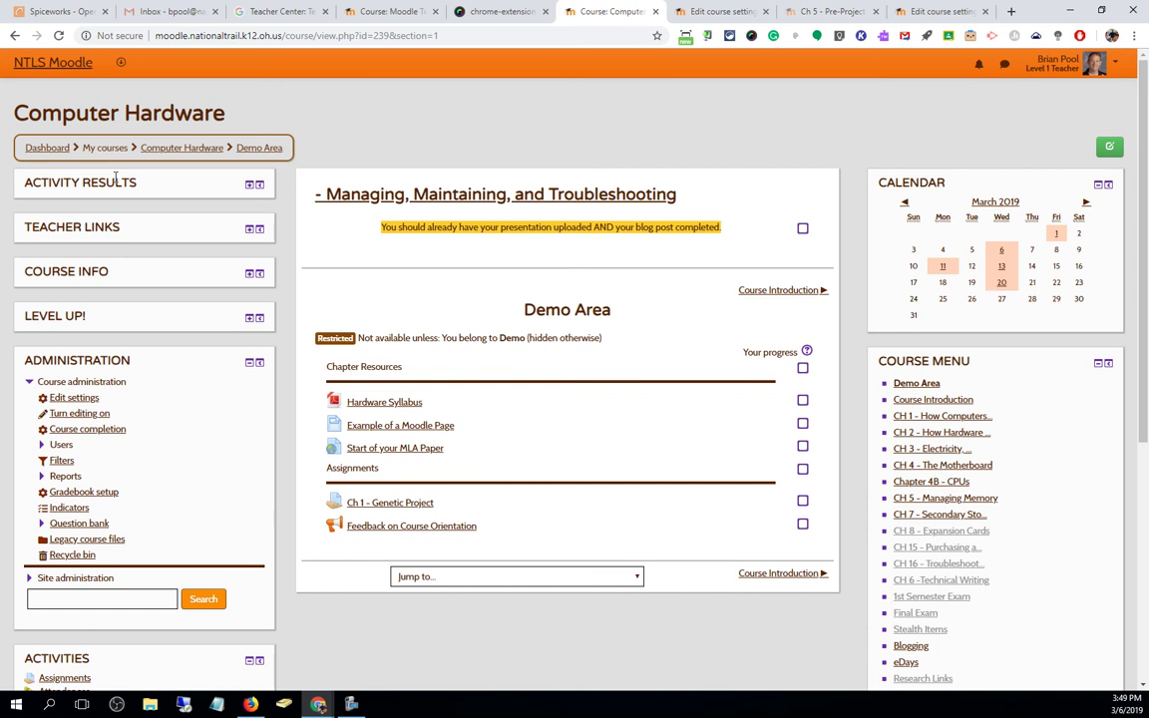
{"action": "left_click", "coordinate": [182, 147]}
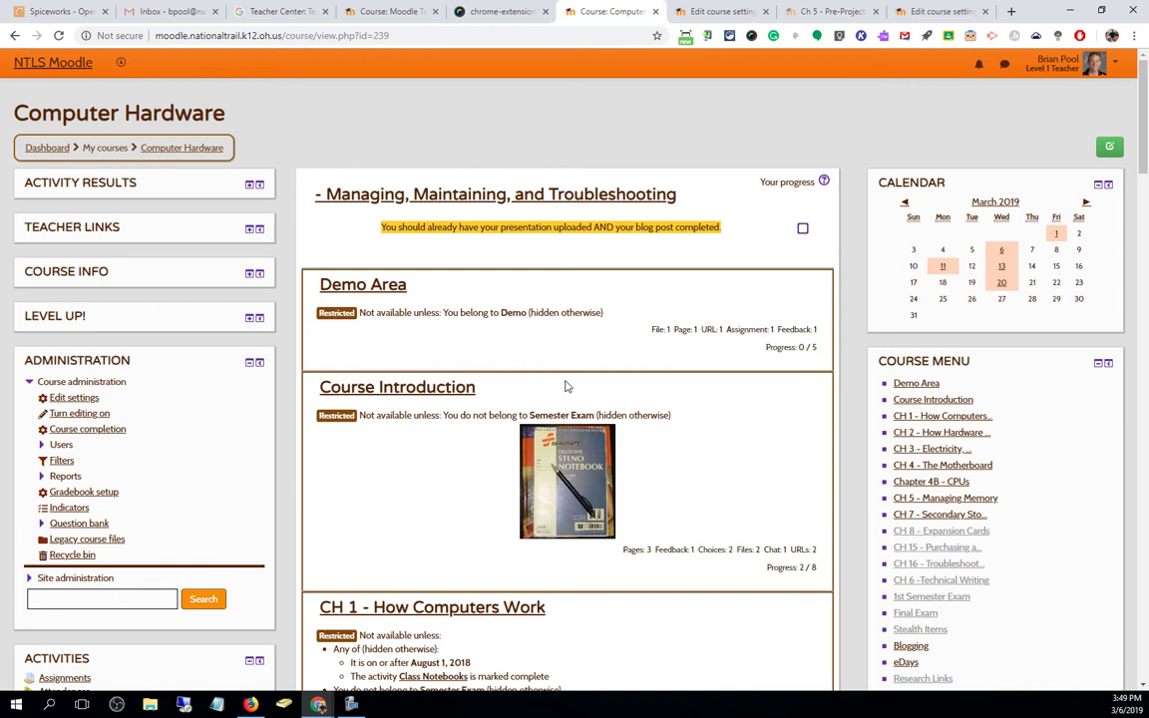
{"action": "scroll", "coordinate": [566, 386], "scroll_direction": "down", "scroll_amount": 3}
{"action": "scroll", "coordinate": [566, 387], "scroll_direction": "up", "scroll_amount": 3}
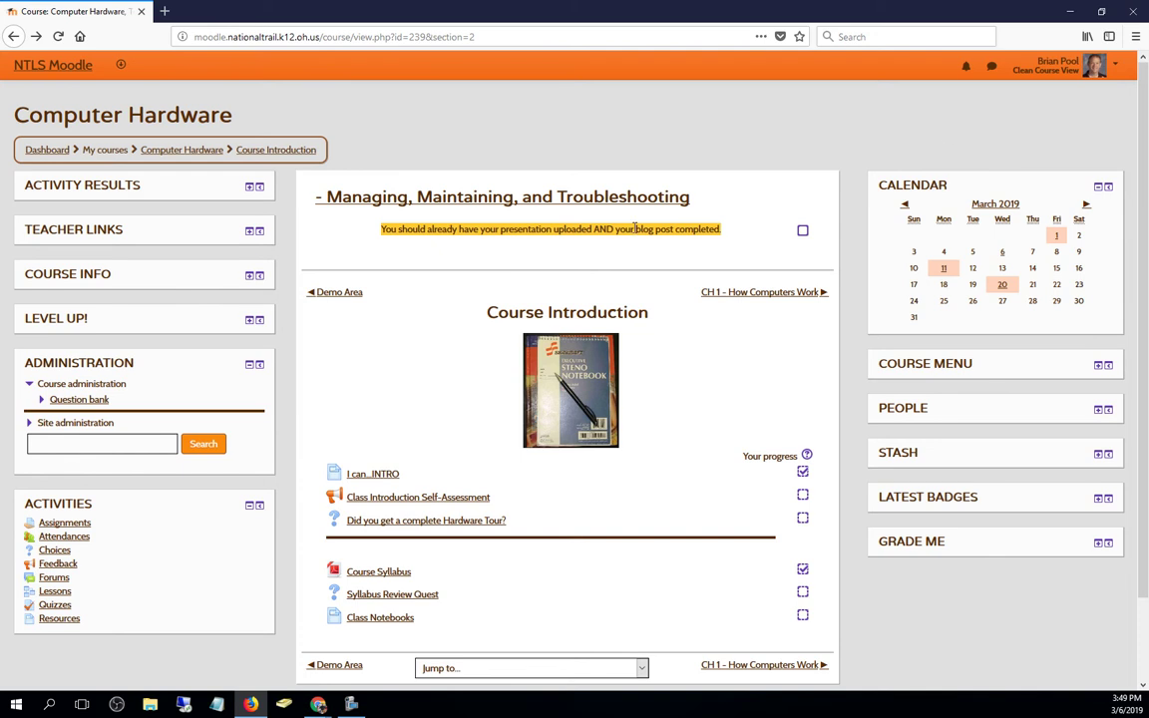
- In Firefox, open the Computer Hardware main page in the clean course view and look through its sections down to eDays
{"action": "left_click", "coordinate": [181, 150]}
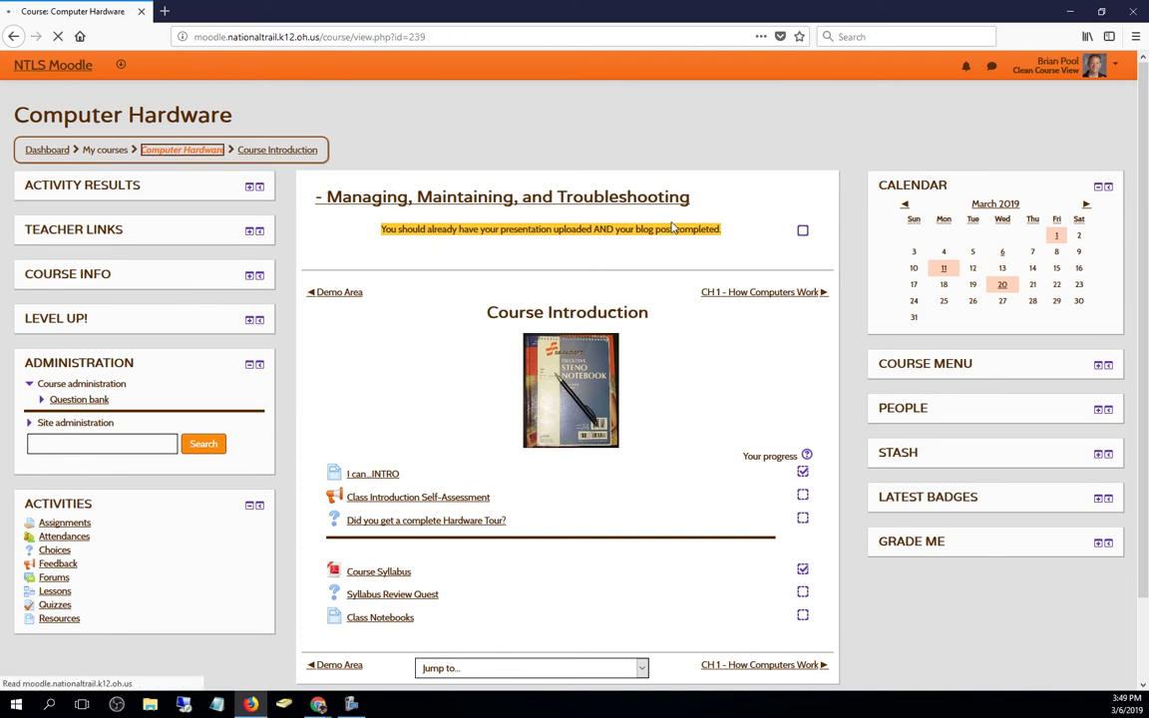
{"action": "scroll", "coordinate": [629, 282], "scroll_direction": "down", "scroll_amount": 5}
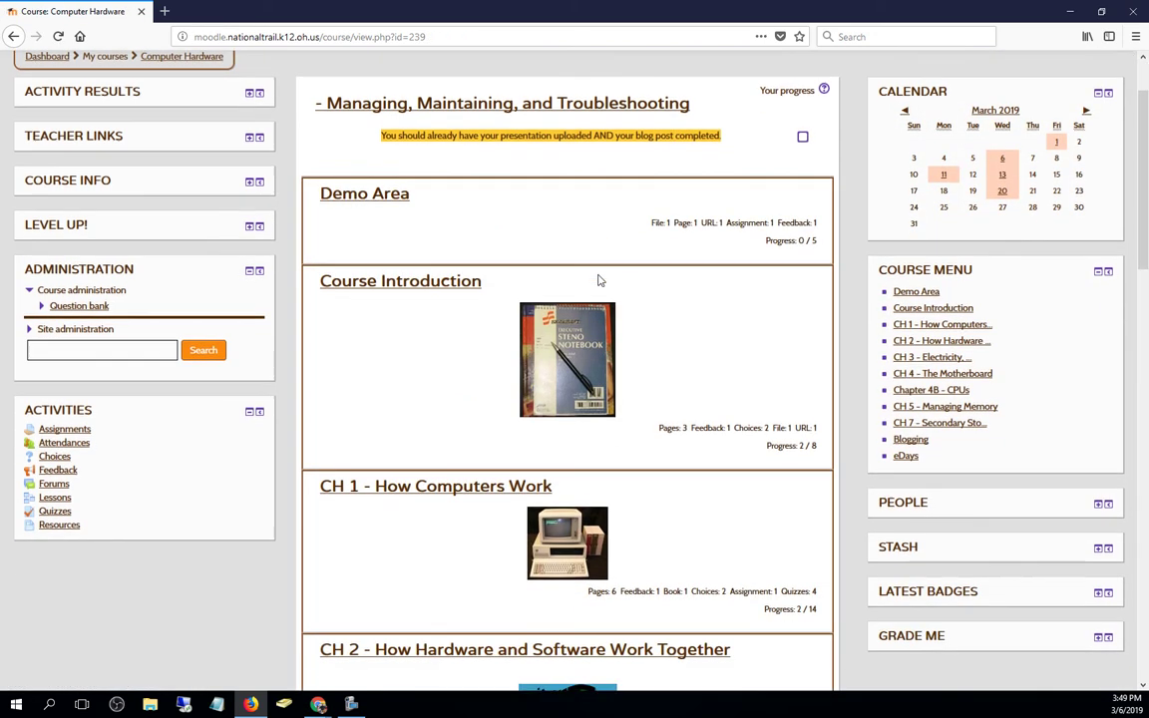
{"action": "scroll", "coordinate": [585, 498], "scroll_direction": "down", "scroll_amount": 10}
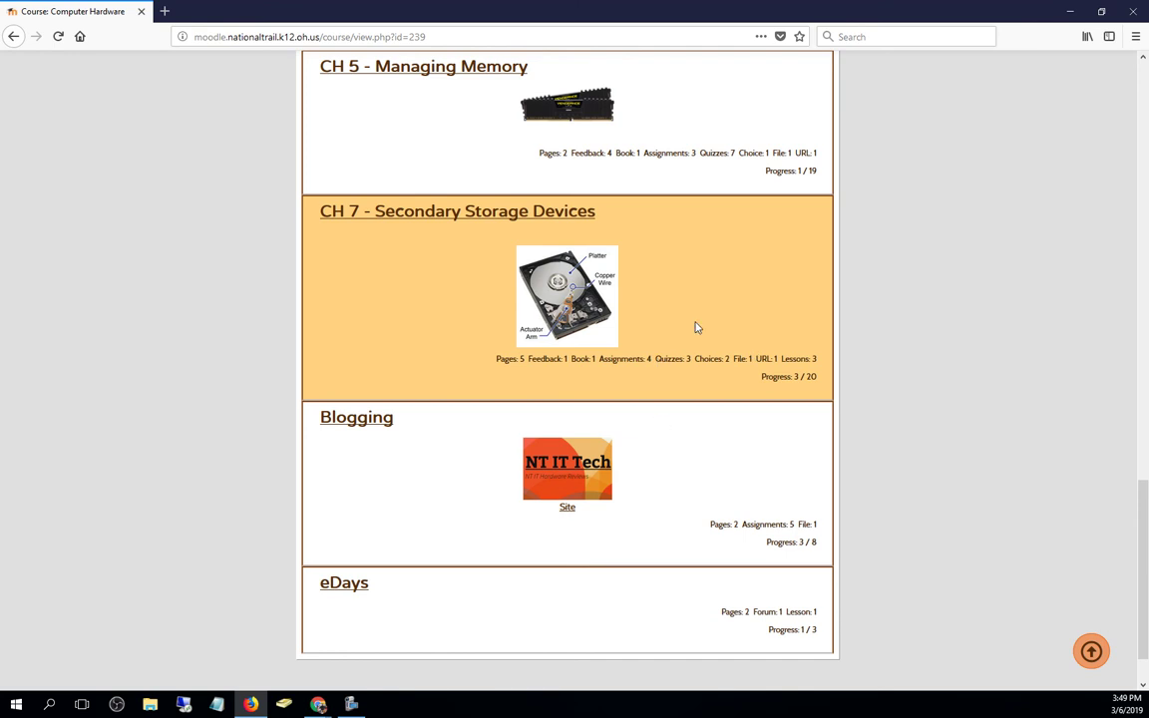
- Look back over the course sections, open CH 7 - Secondary Storage Devices on its own page and examine its activities
{"action": "scroll", "coordinate": [720, 356], "scroll_direction": "up", "scroll_amount": 15}
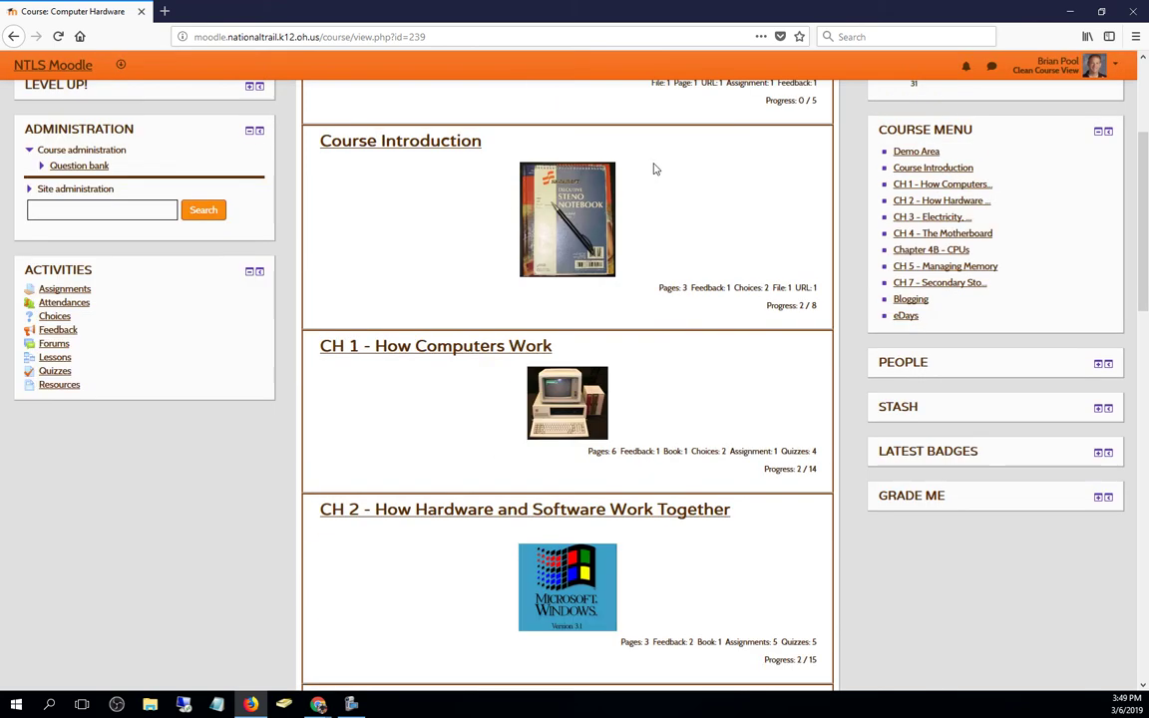
{"action": "scroll", "coordinate": [565, 290], "scroll_direction": "down", "scroll_amount": 6}
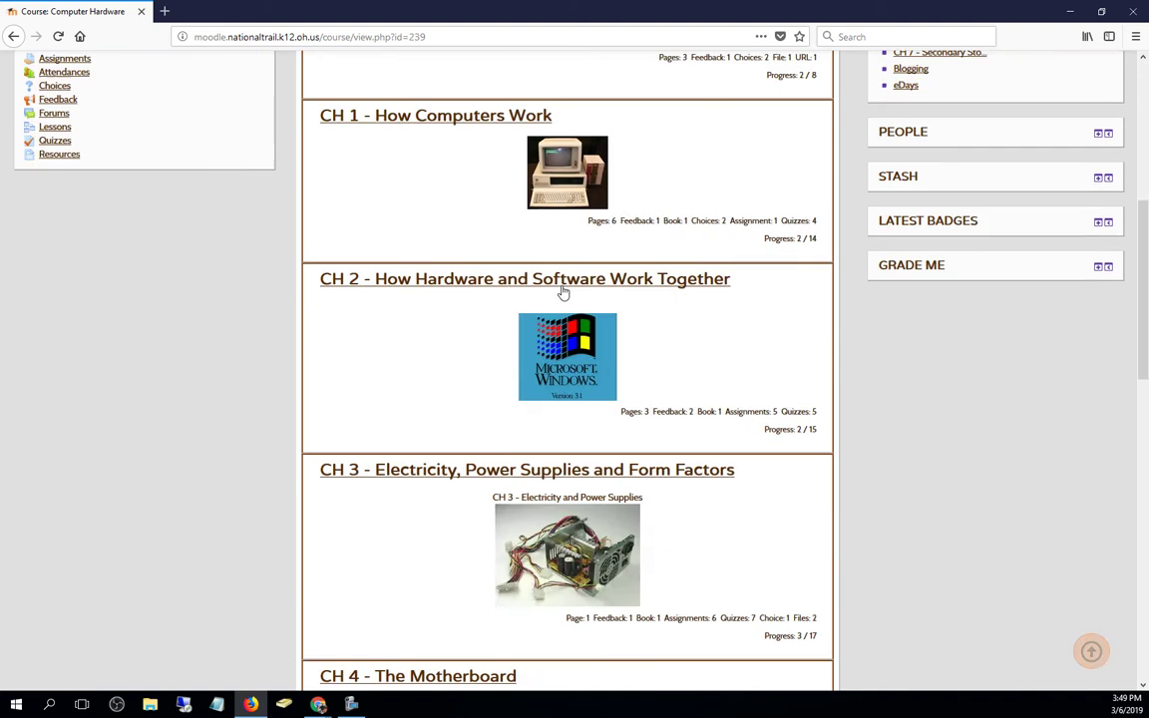
{"action": "scroll", "coordinate": [564, 291], "scroll_direction": "down", "scroll_amount": 7}
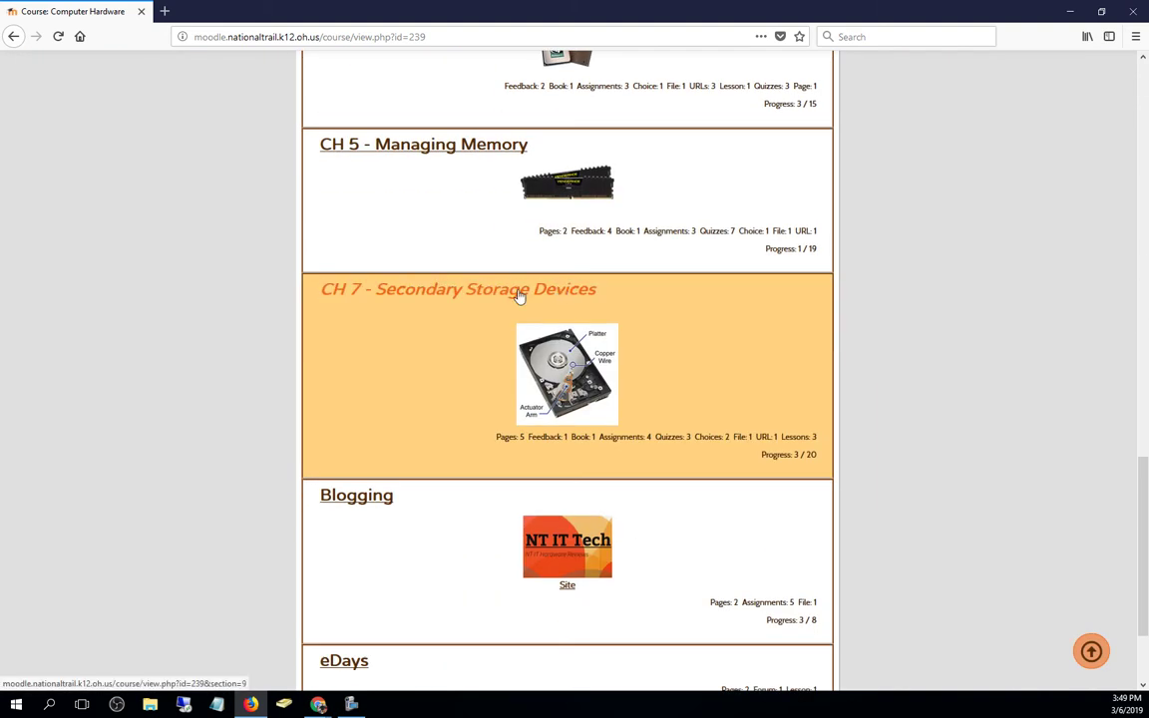
{"action": "left_click", "coordinate": [411, 299]}
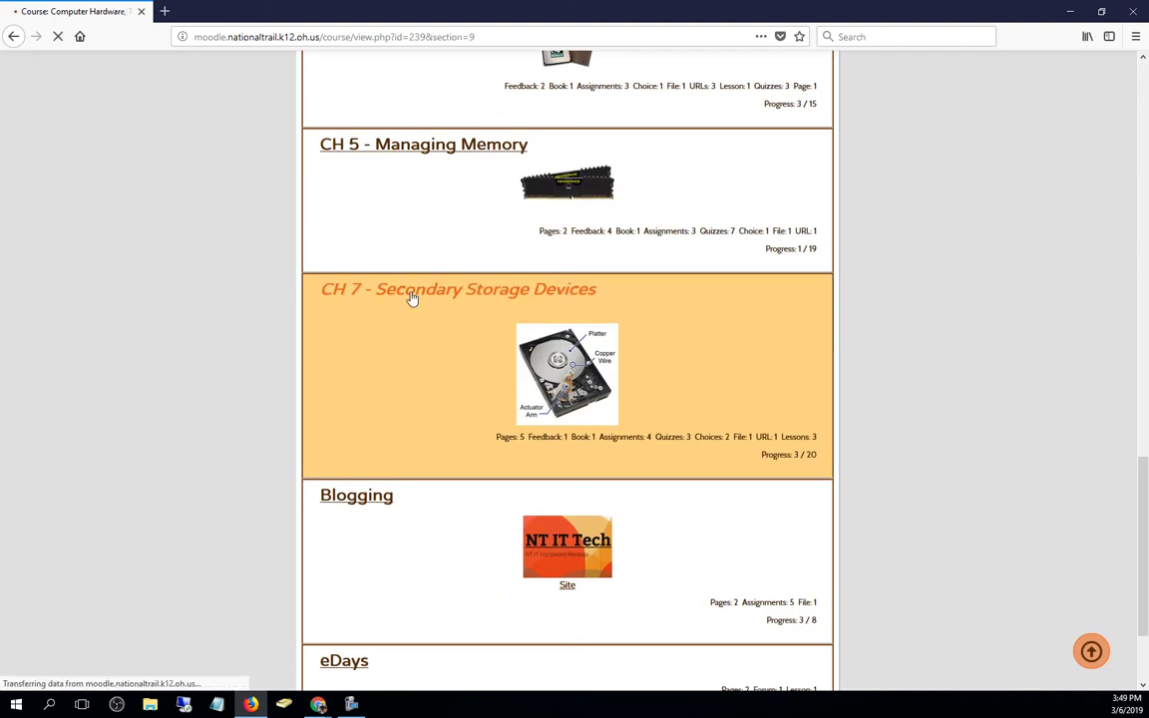
{"action": "scroll", "coordinate": [513, 352], "scroll_direction": "down", "scroll_amount": 8}
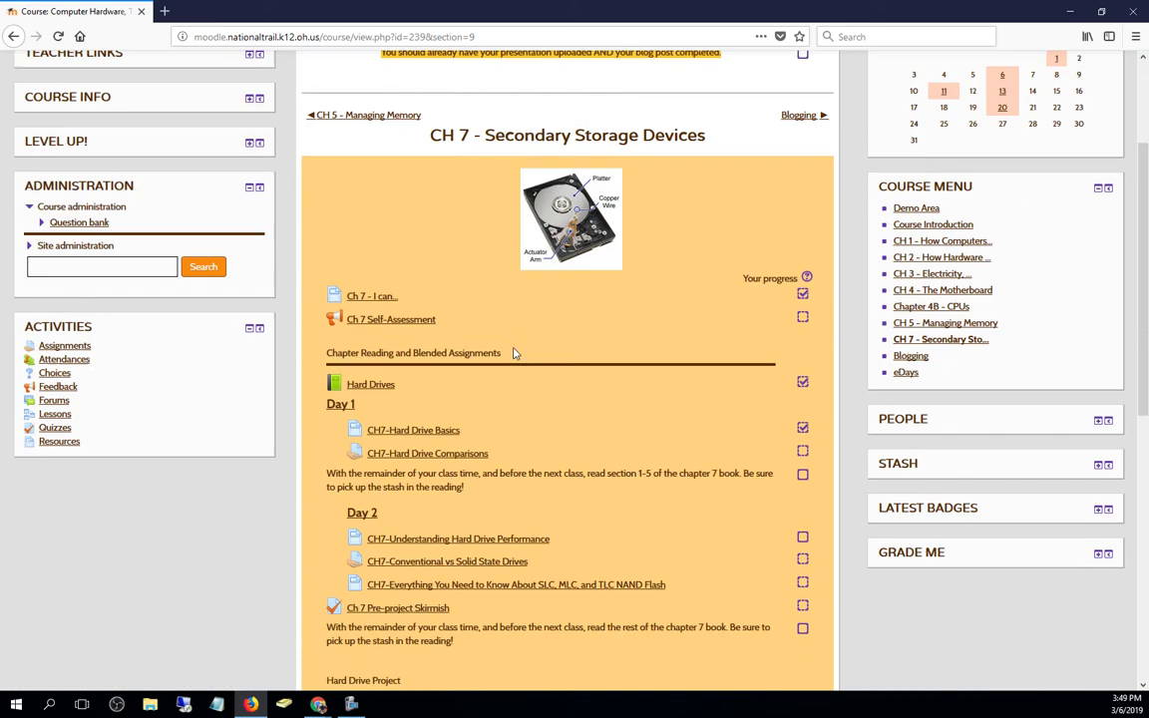
{"action": "scroll", "coordinate": [514, 353], "scroll_direction": "up", "scroll_amount": 6}
{"action": "scroll", "coordinate": [513, 353], "scroll_direction": "up", "scroll_amount": 2}
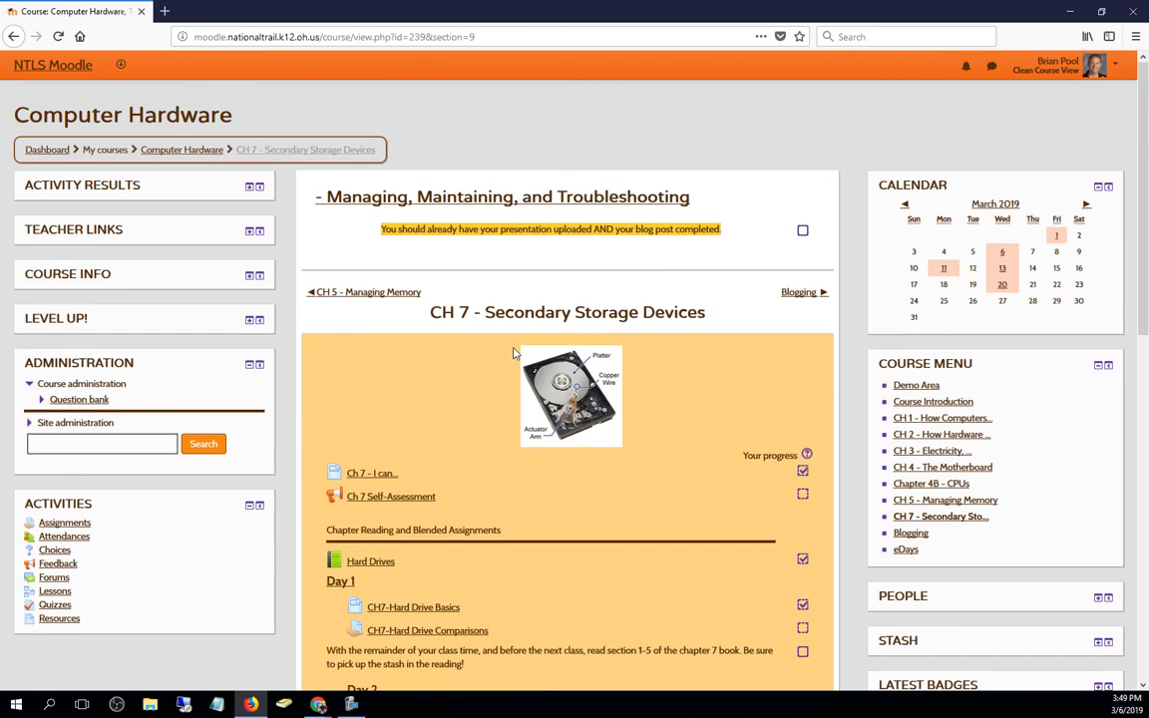
{"action": "left_click", "coordinate": [209, 151]}
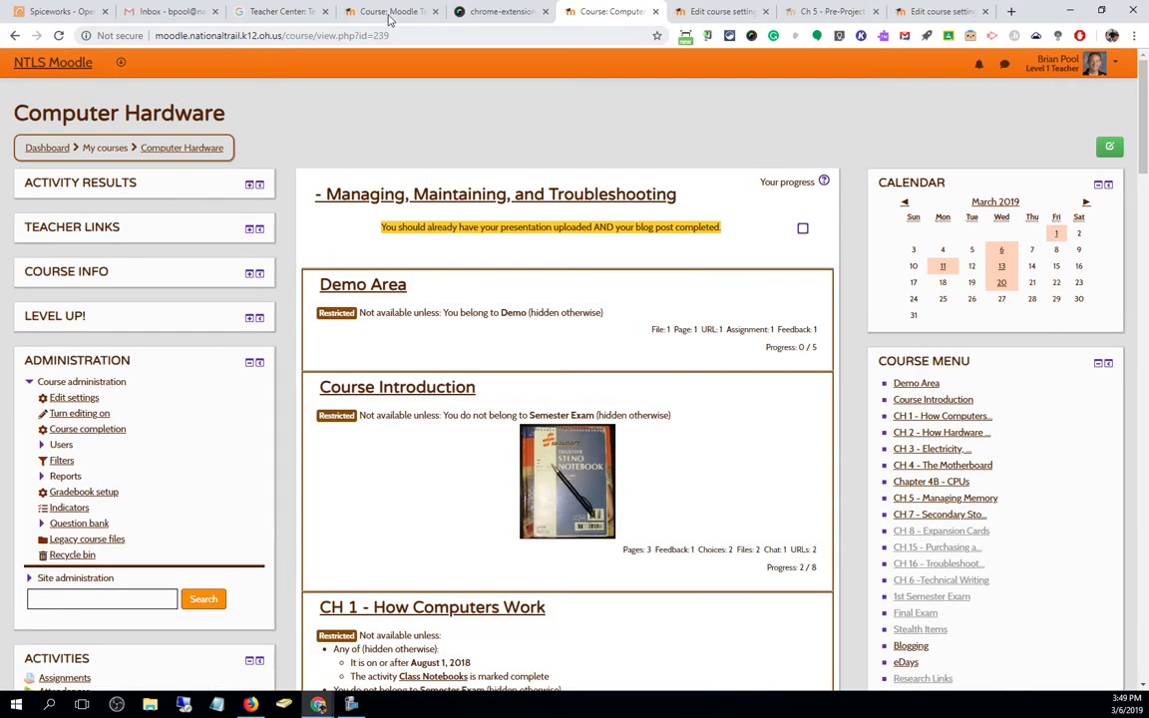
- In Chrome, return to the Computer Hardware course settings, set the course layout to Show all sections on one page and save
{"action": "left_click", "coordinate": [379, 13]}
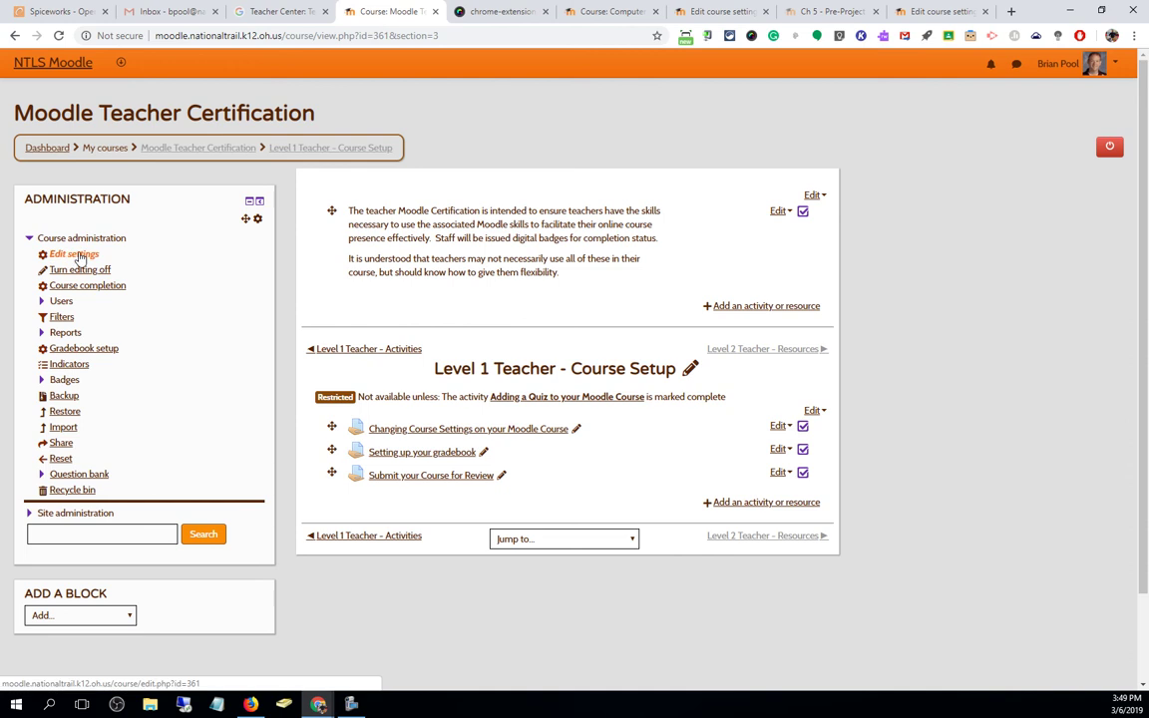
{"action": "left_click", "coordinate": [828, 13]}
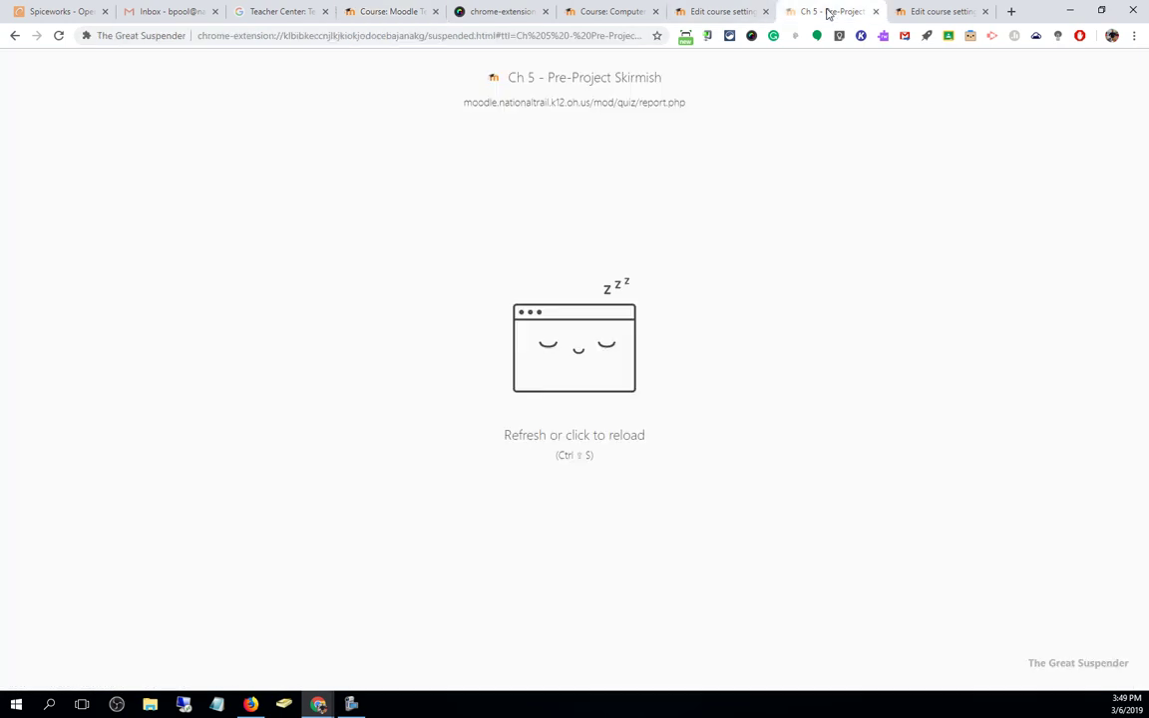
{"action": "left_click", "coordinate": [710, 13]}
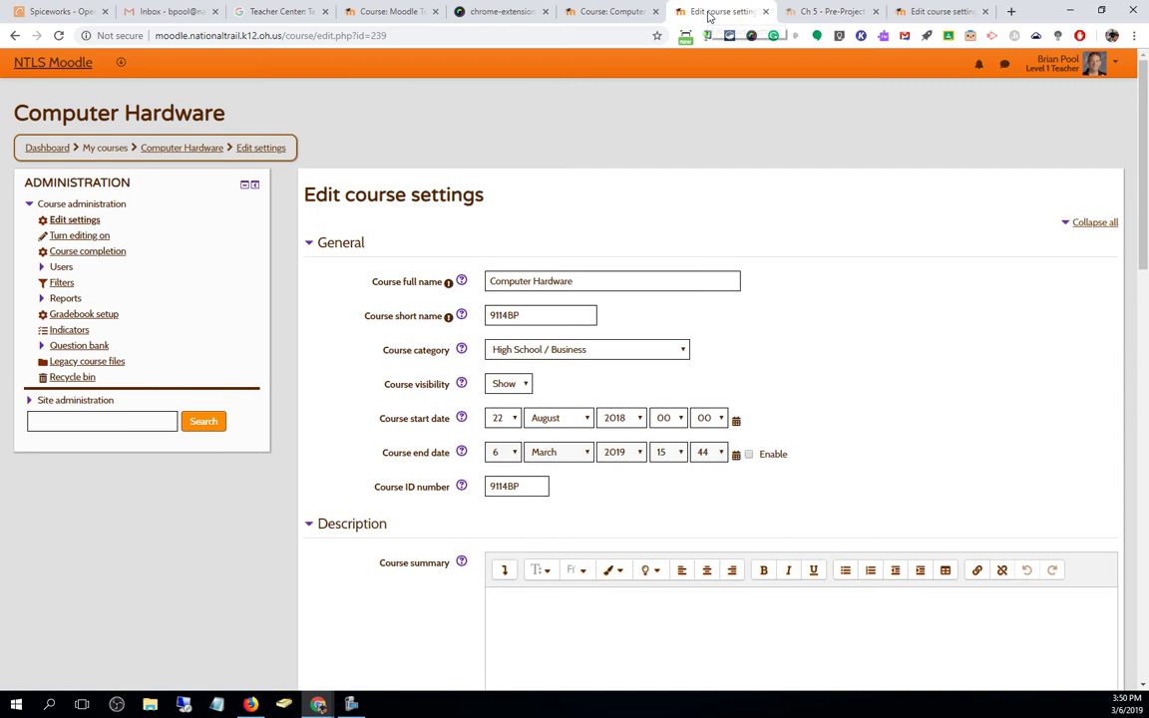
{"action": "scroll", "coordinate": [563, 442], "scroll_direction": "down", "scroll_amount": 8}
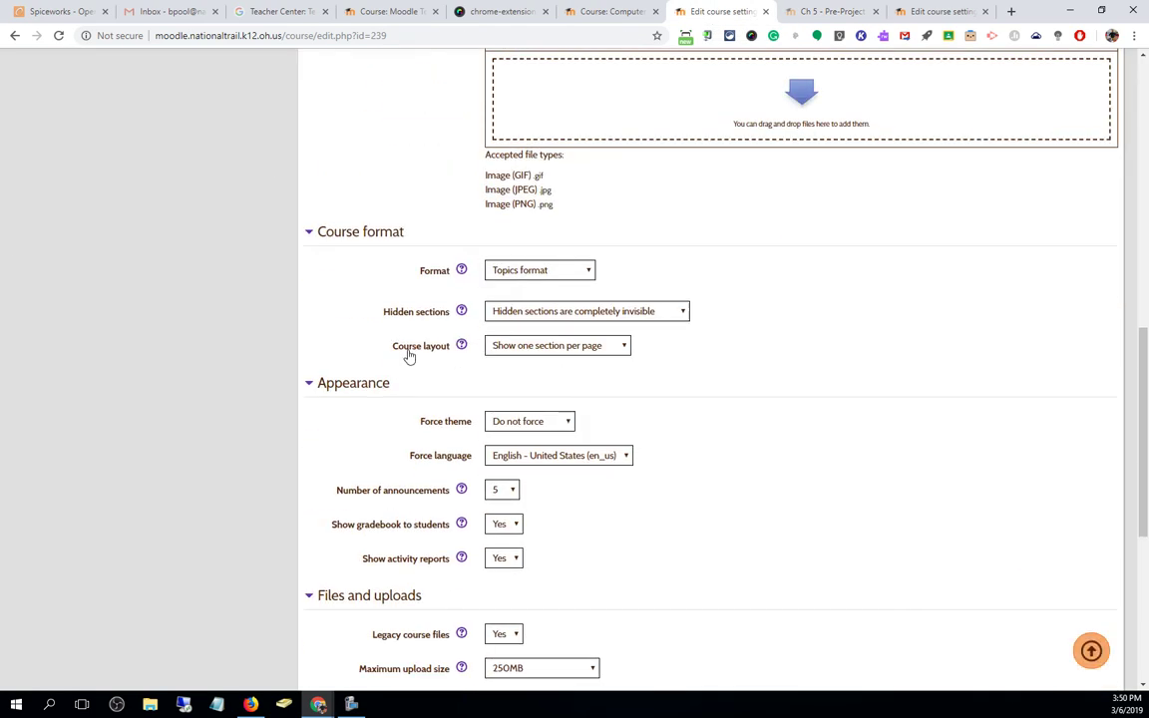
{"action": "left_click", "coordinate": [520, 351]}
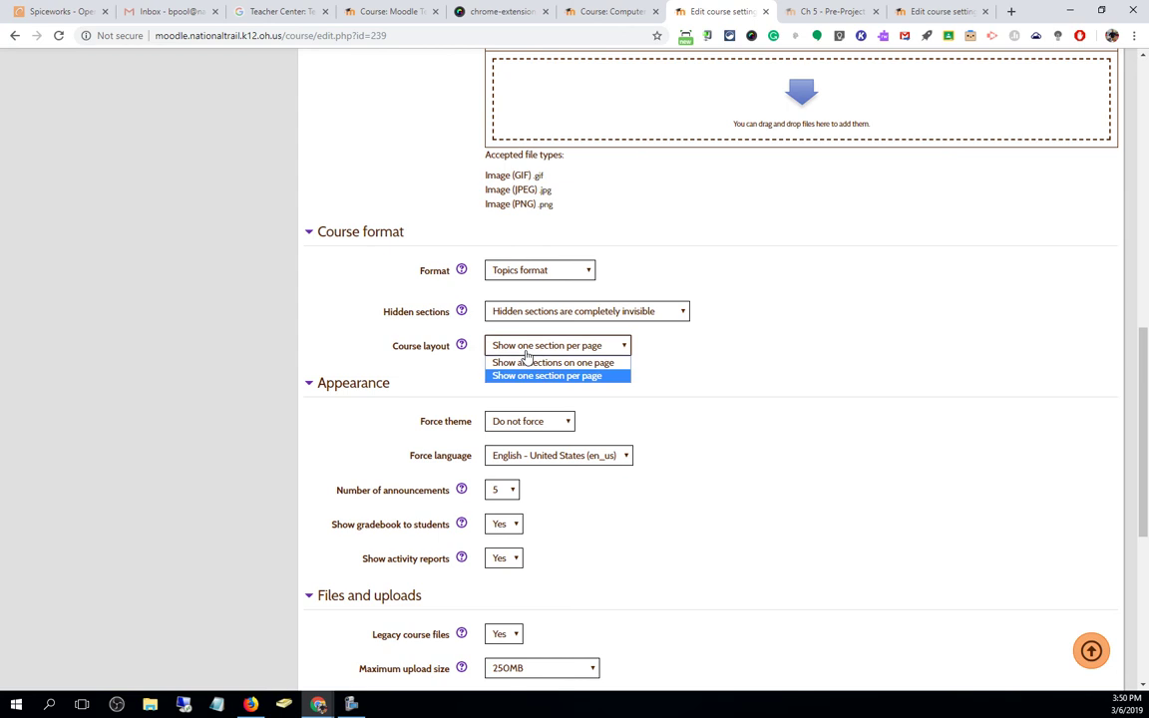
{"action": "left_click", "coordinate": [521, 363]}
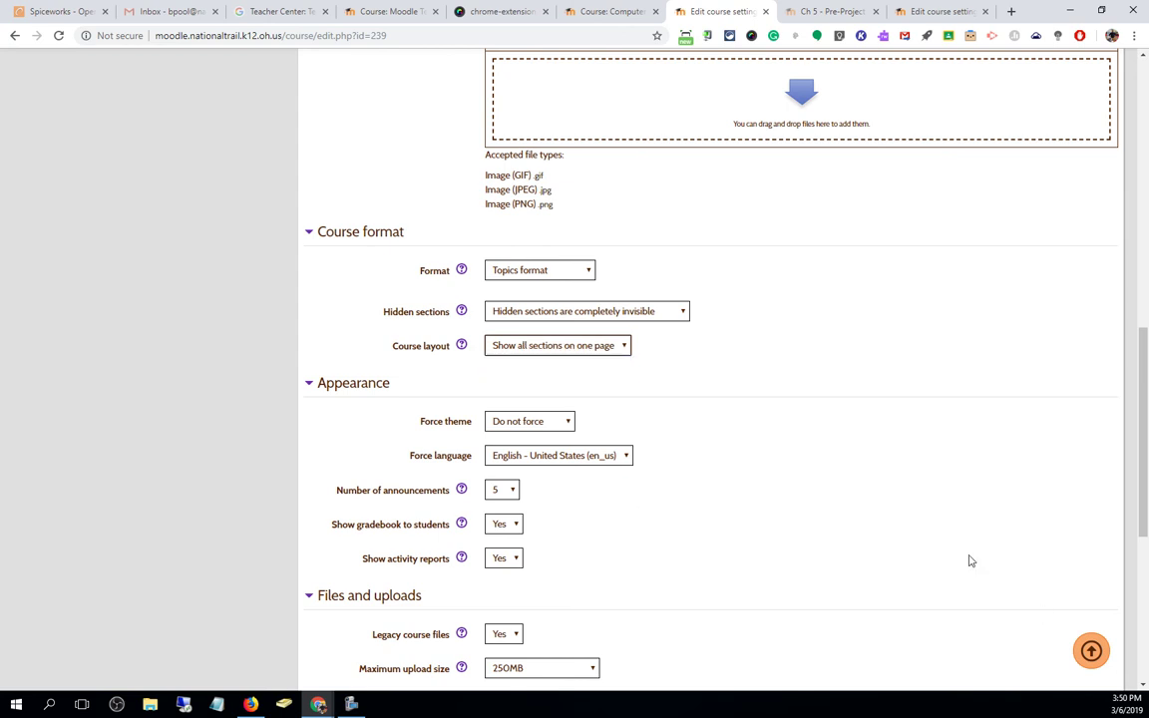
{"action": "scroll", "coordinate": [948, 553], "scroll_direction": "down", "scroll_amount": 5}
{"action": "left_click", "coordinate": [550, 521]}
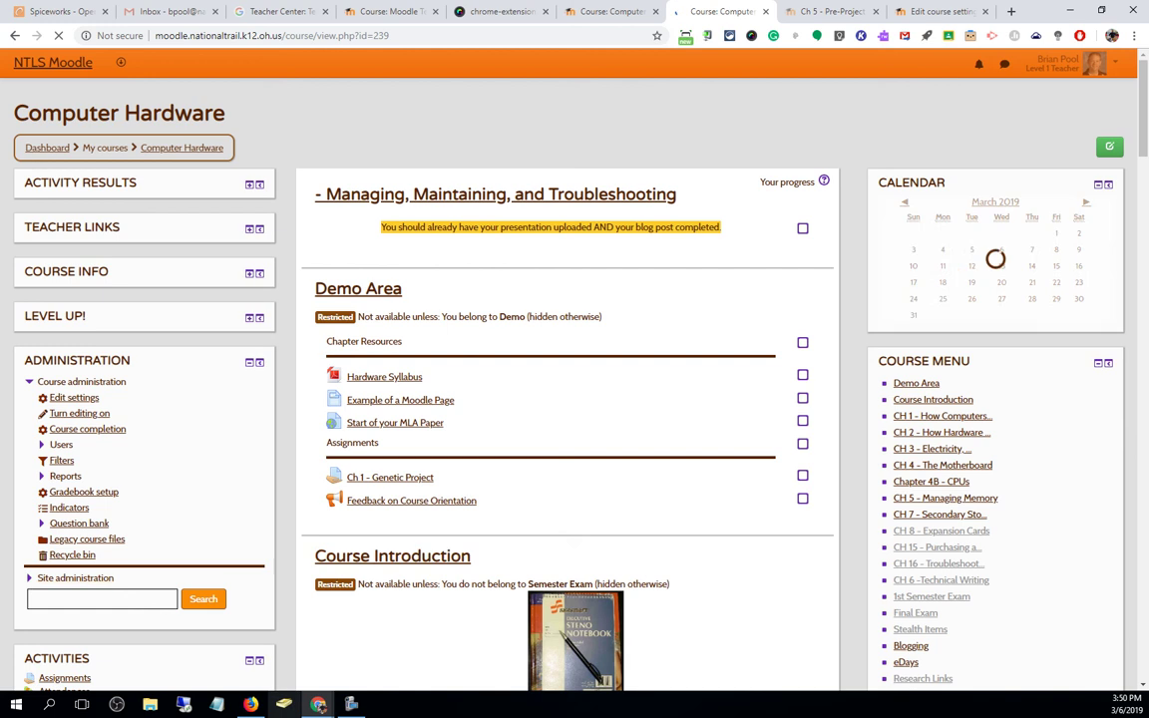
- In Firefox, load the updated Computer Hardware main page and examine the full-length layout from Demo Area down to eDays
{"action": "left_click", "coordinate": [252, 705]}
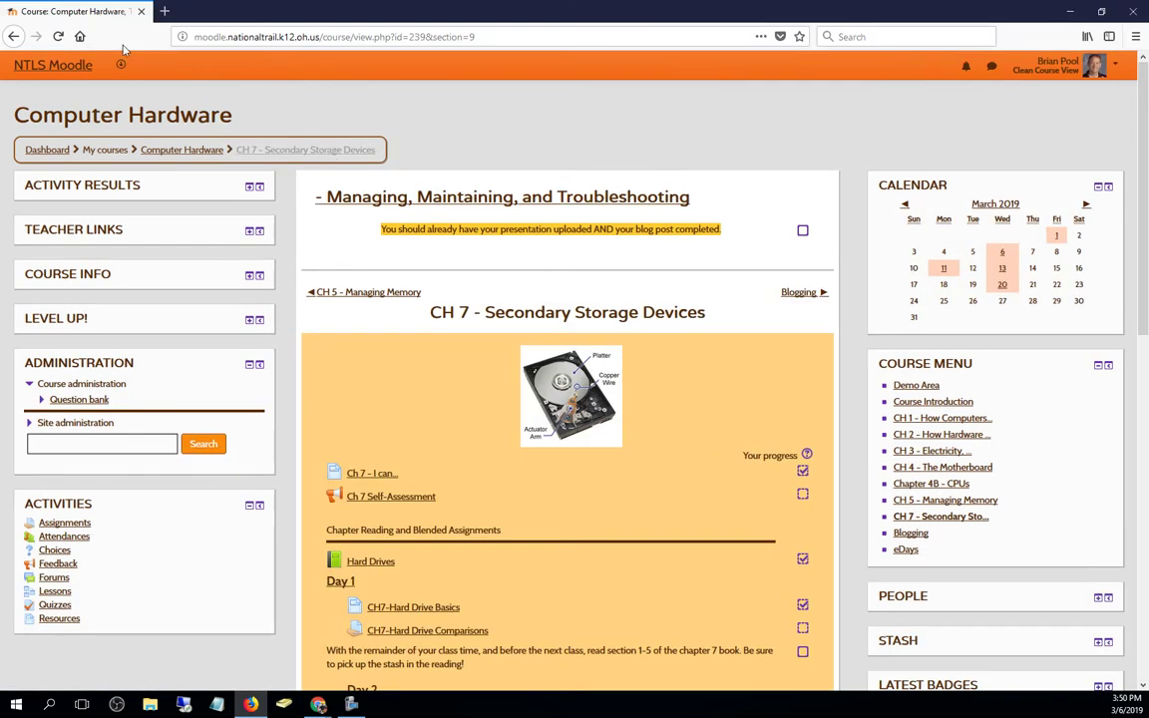
{"action": "left_click", "coordinate": [58, 36]}
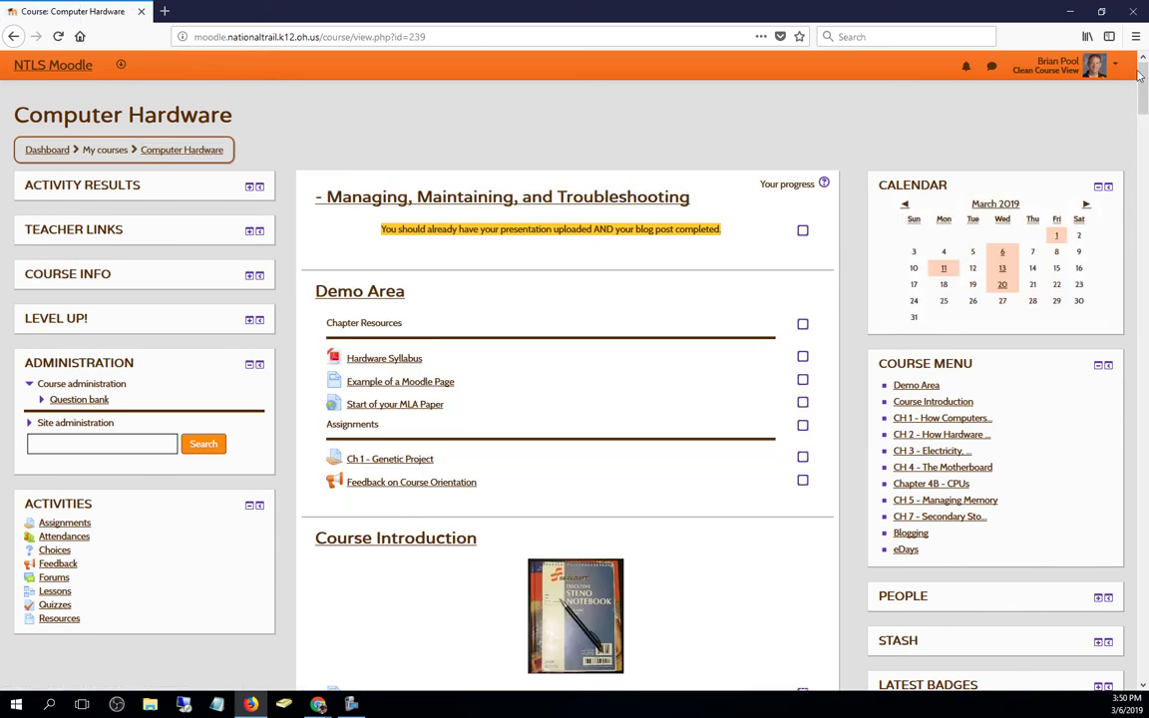
{"action": "mouse_move", "coordinate": [1140, 75]}
{"action": "left_mouse_down"}
{"action": "mouse_move", "coordinate": [1134, 588]}
{"action": "mouse_move", "coordinate": [1121, 418]}
{"action": "mouse_move", "coordinate": [1125, 75]}
{"action": "left_mouse_up"}
{"action": "left_click_drag", "start_coordinate": [1144, 92], "coordinate": [1128, 646]}
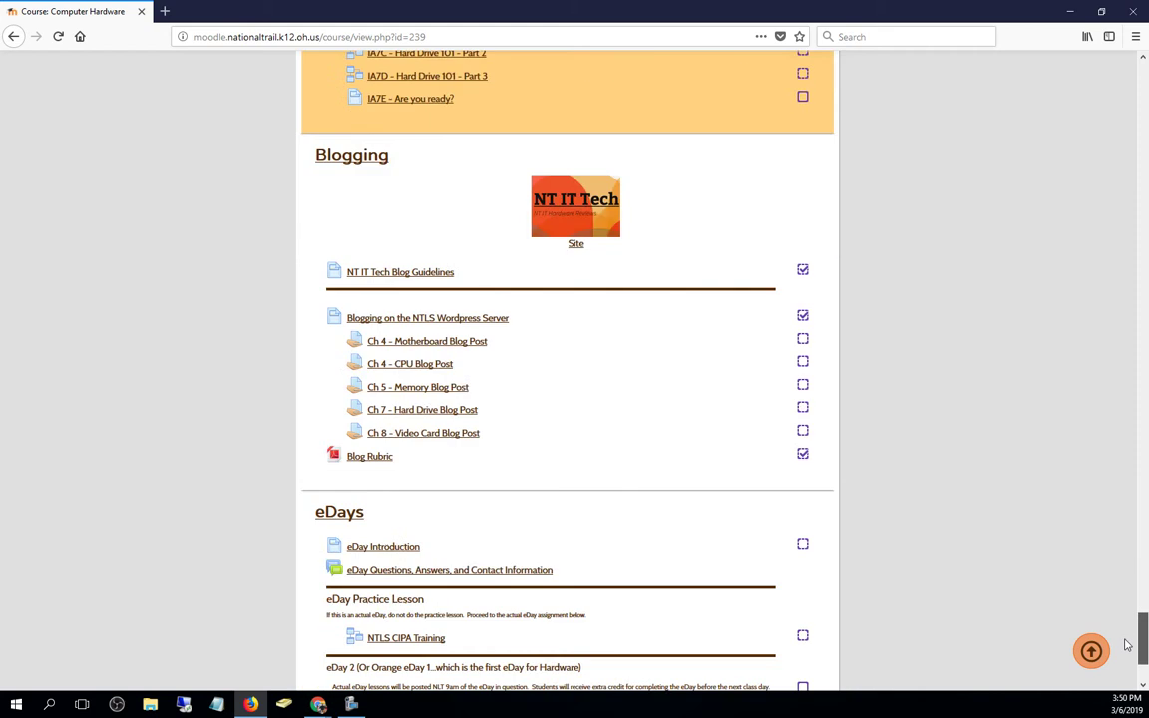
{"action": "left_click", "coordinate": [1092, 651]}
- In Chrome, reopen the Computer Hardware course settings, set the course layout to Show one section per page and save
{"action": "key", "text": "alt+Tab"}
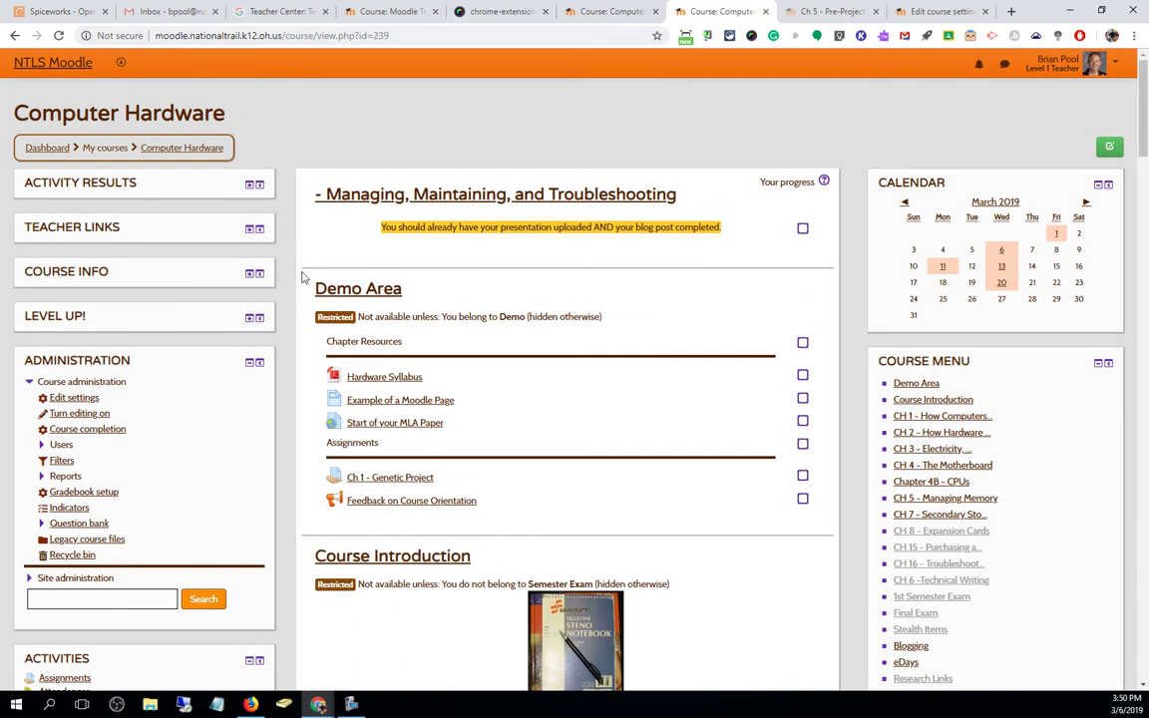
{"action": "left_click", "coordinate": [74, 397]}
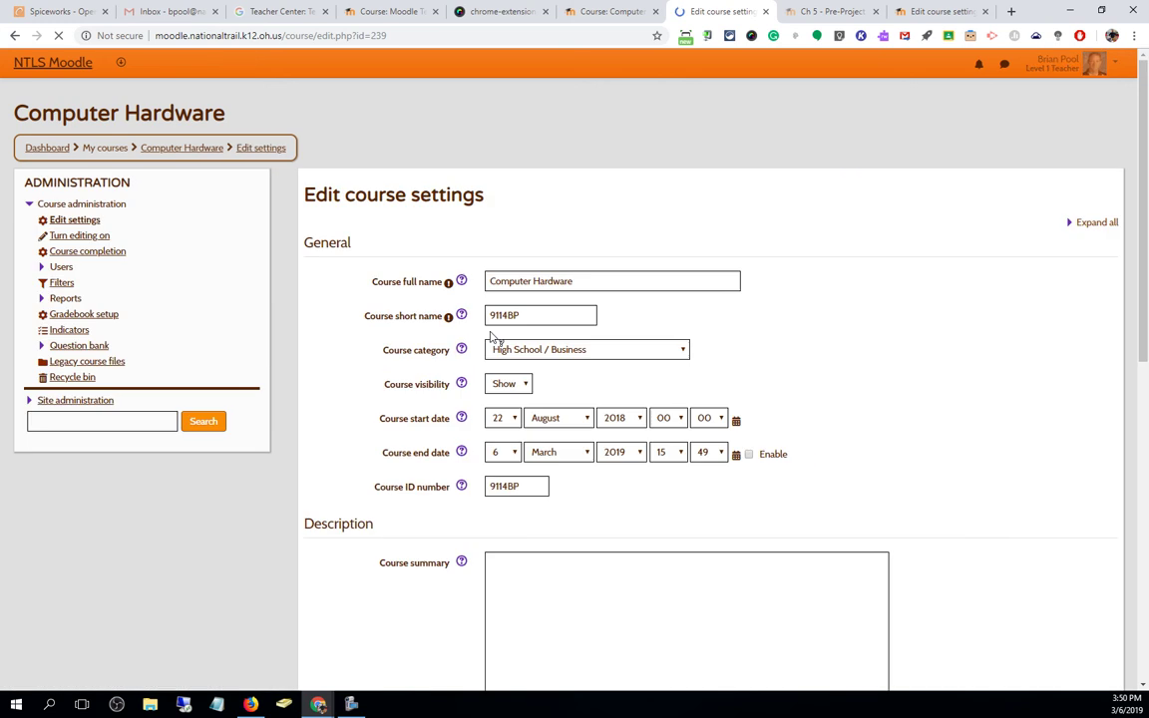
{"action": "scroll", "coordinate": [710, 336], "scroll_direction": "down", "scroll_amount": 8}
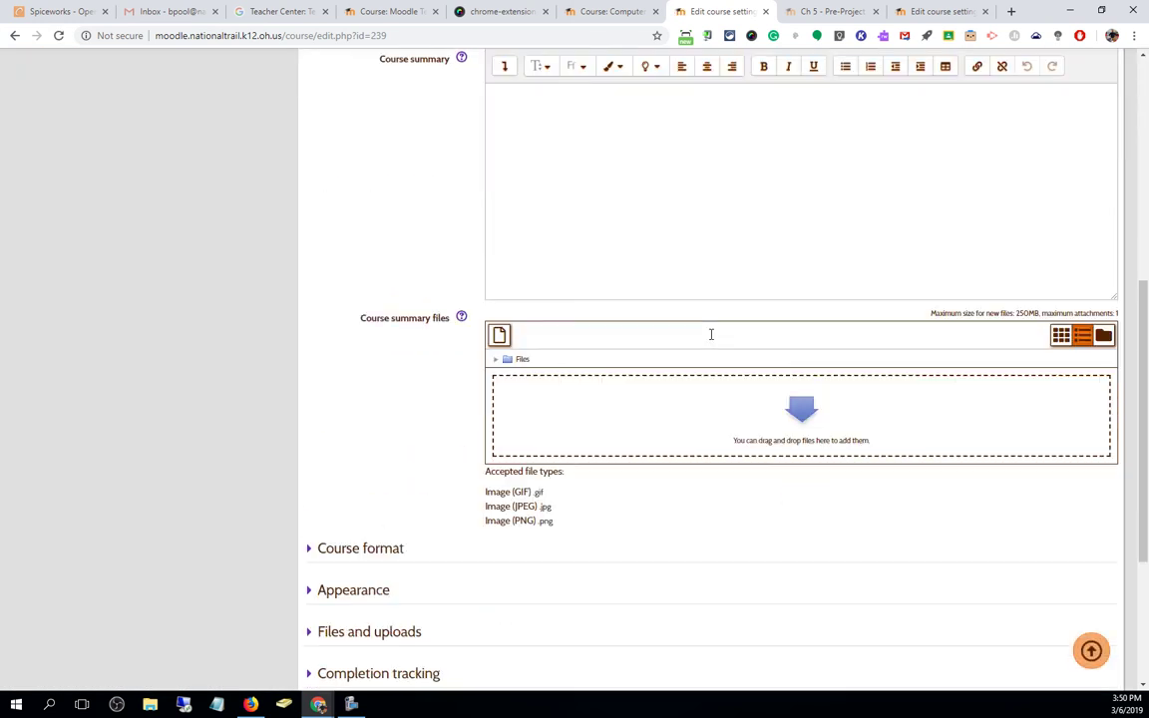
{"action": "left_click", "coordinate": [356, 327]}
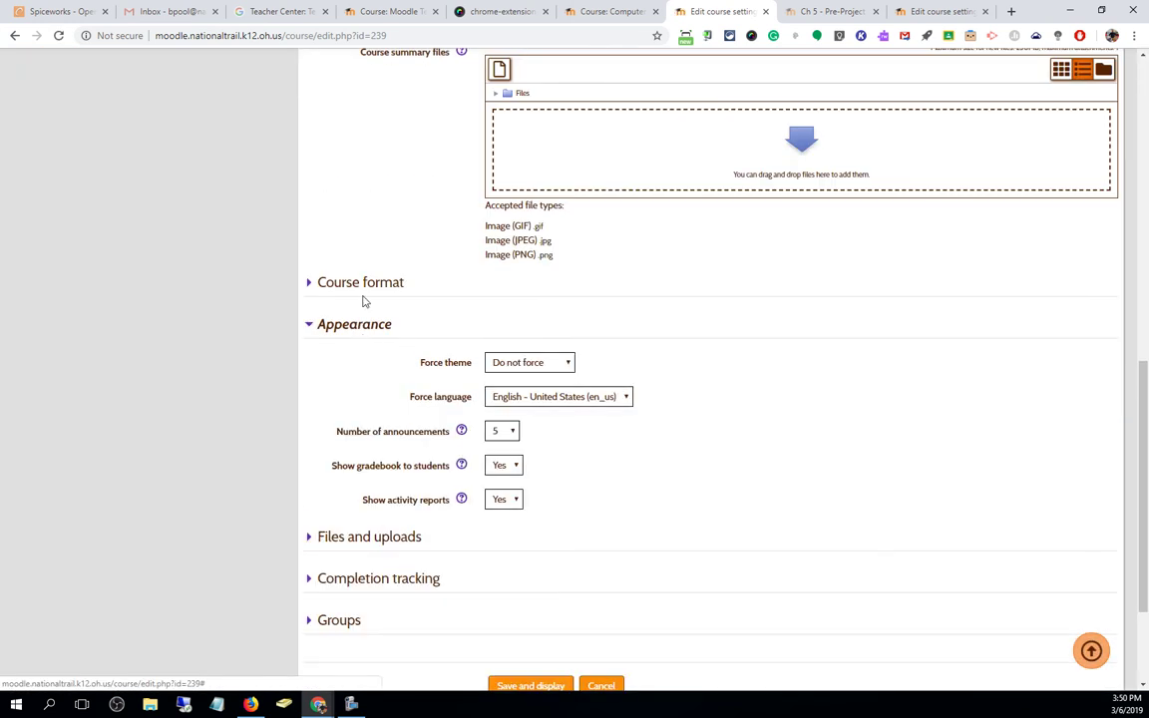
{"action": "left_click", "coordinate": [361, 325]}
{"action": "left_click", "coordinate": [366, 285]}
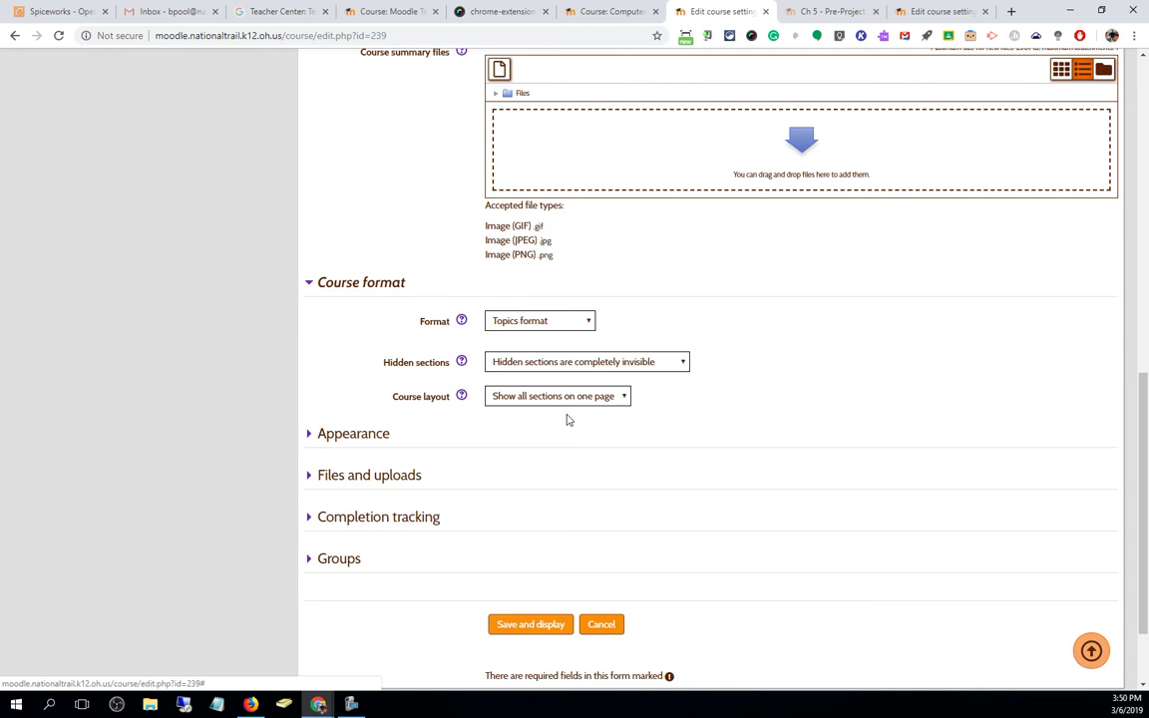
{"action": "left_click", "coordinate": [524, 396]}
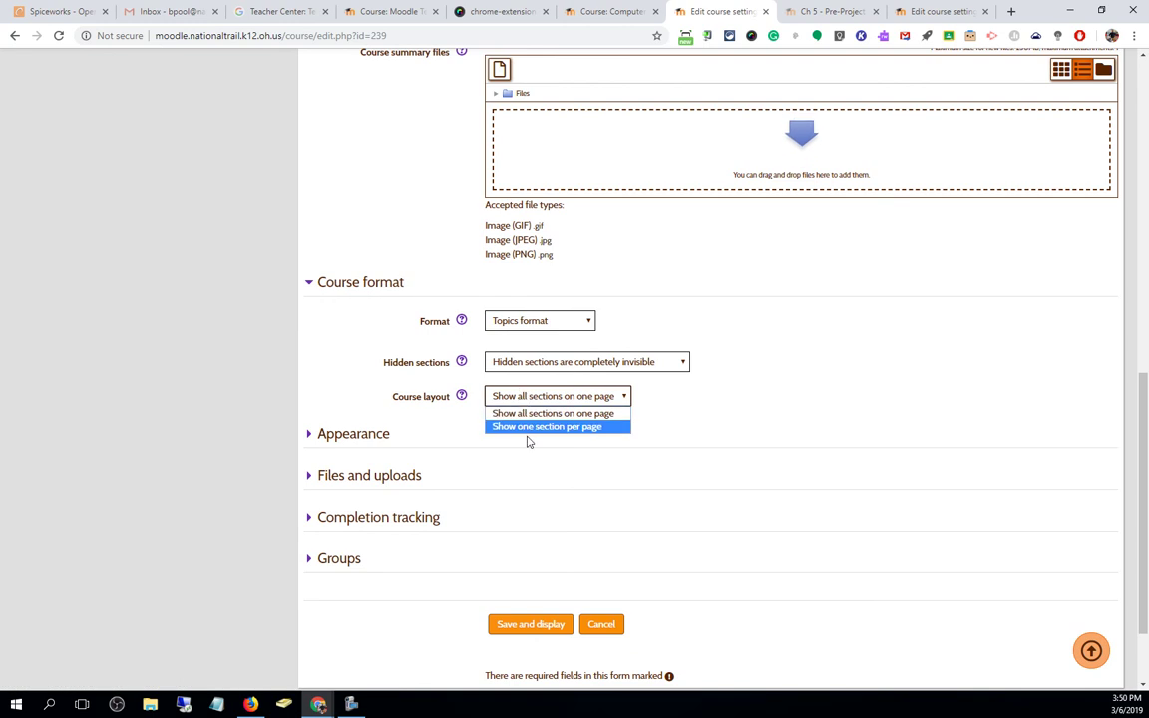
{"action": "left_click", "coordinate": [532, 426]}
{"action": "left_click", "coordinate": [531, 626]}
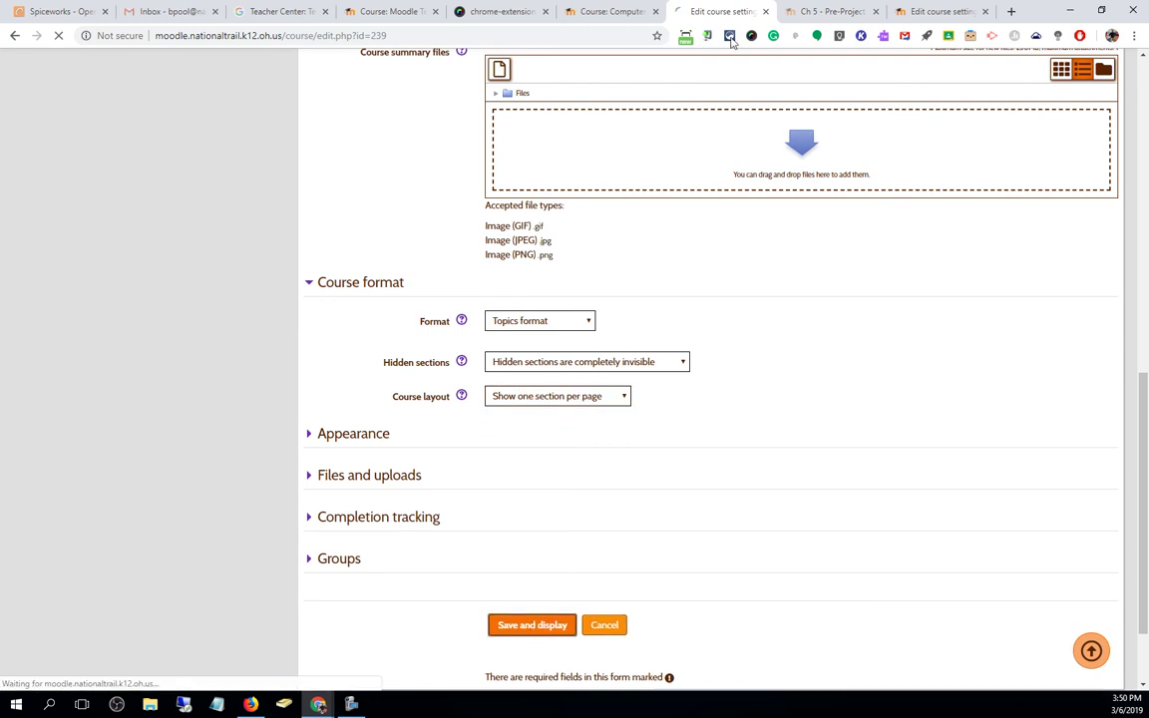
- In Firefox, reload the Computer Hardware main page and look through the section summaries around CH 7 - Secondary Storage Devices
{"action": "key", "text": "alt+Tab"}
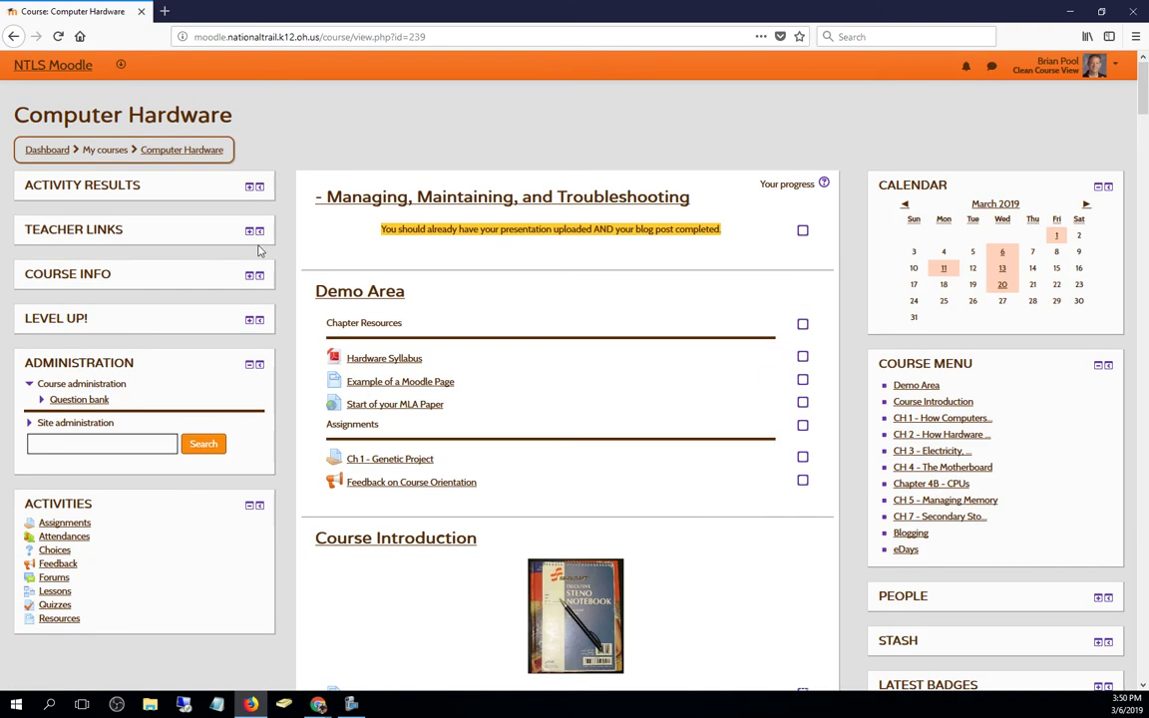
{"action": "left_click", "coordinate": [170, 150]}
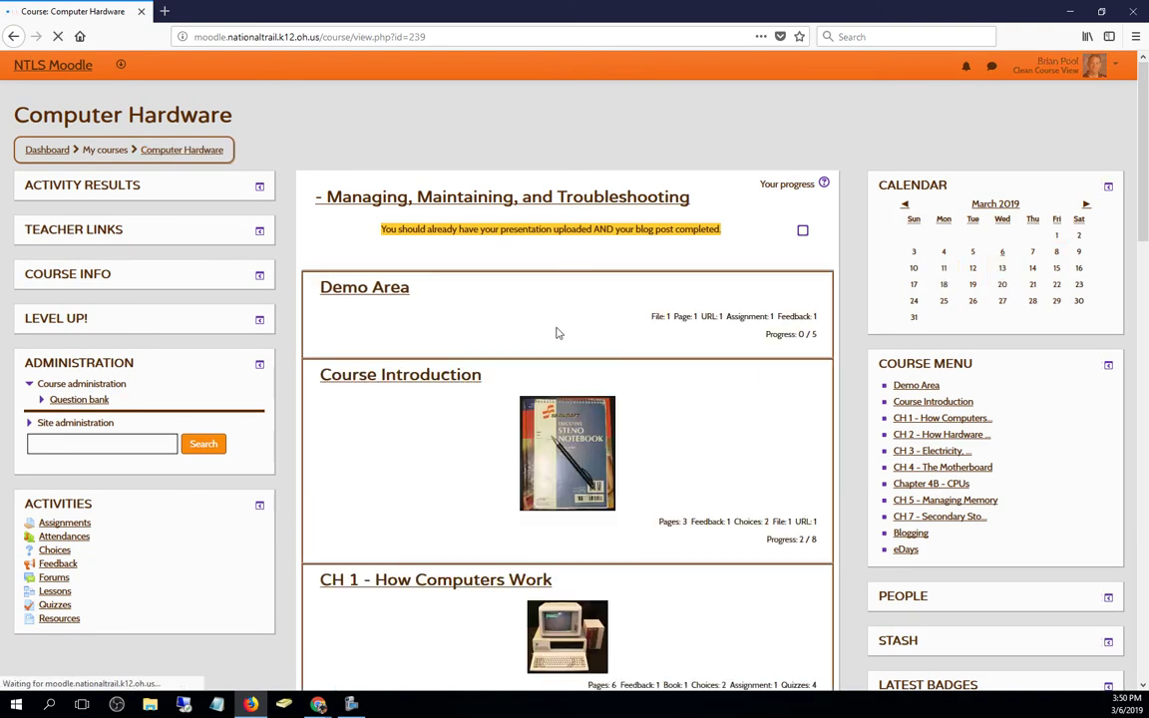
{"action": "scroll", "coordinate": [688, 284], "scroll_direction": "down", "scroll_amount": 15}
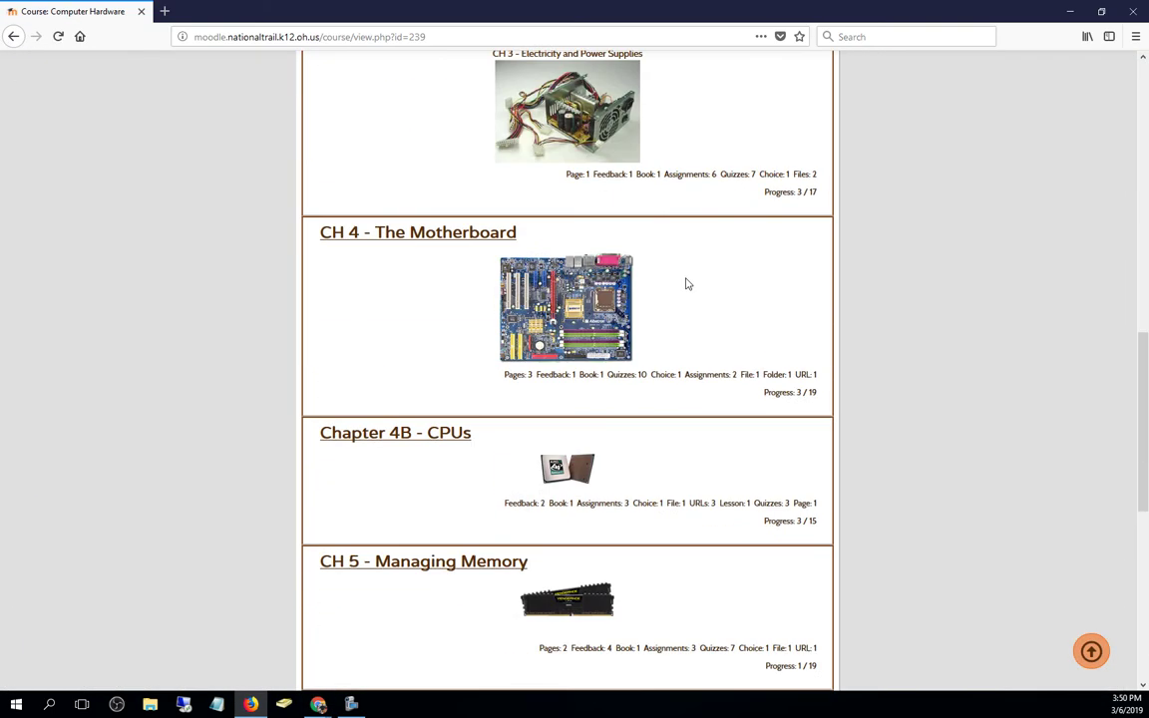
{"action": "scroll", "coordinate": [686, 283], "scroll_direction": "down", "scroll_amount": 1}
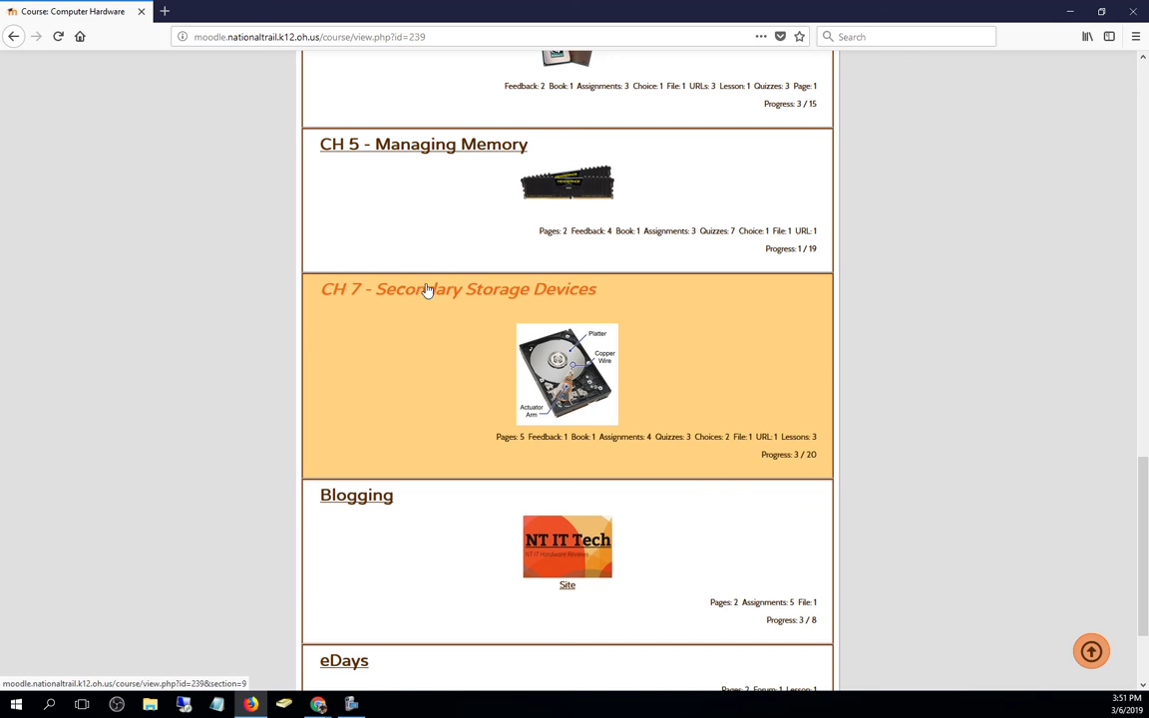
{"action": "scroll", "coordinate": [424, 330], "scroll_direction": "up", "scroll_amount": 3}
{"action": "scroll", "coordinate": [419, 449], "scroll_direction": "down", "scroll_amount": 4}
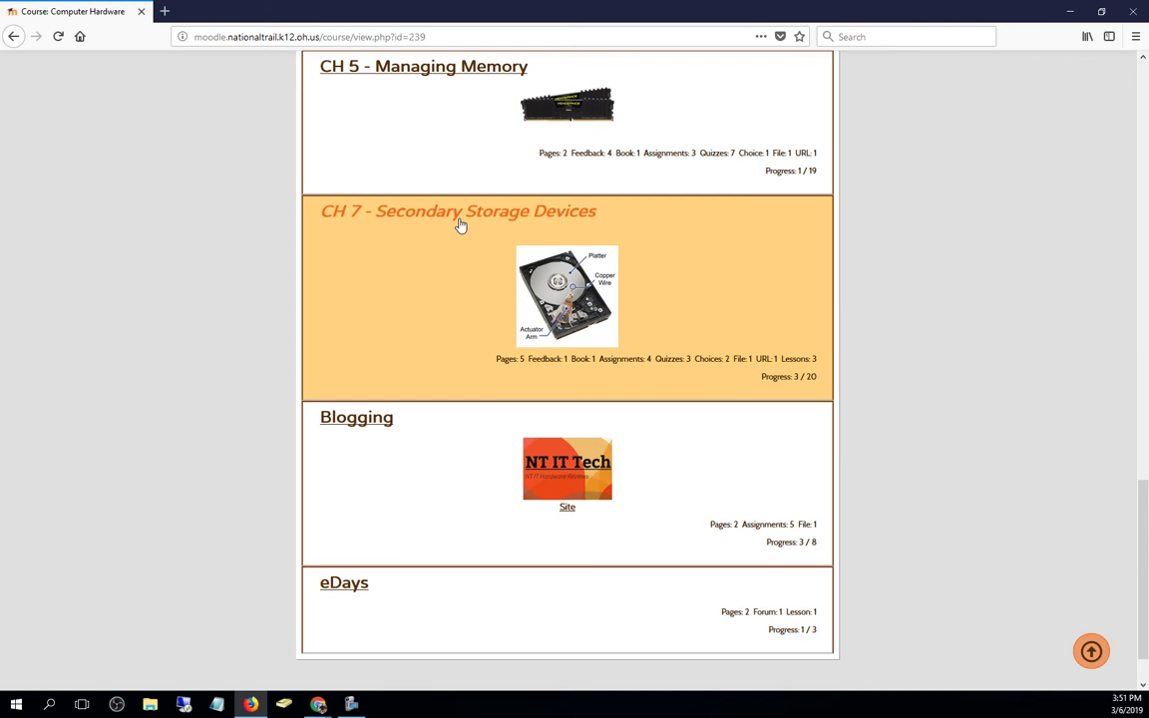
- Open the CH 7 - Secondary Storage Devices section again and look through its readings, project and quizzes
{"action": "left_click", "coordinate": [461, 225]}
{"action": "scroll", "coordinate": [737, 268], "scroll_direction": "down", "scroll_amount": 5}
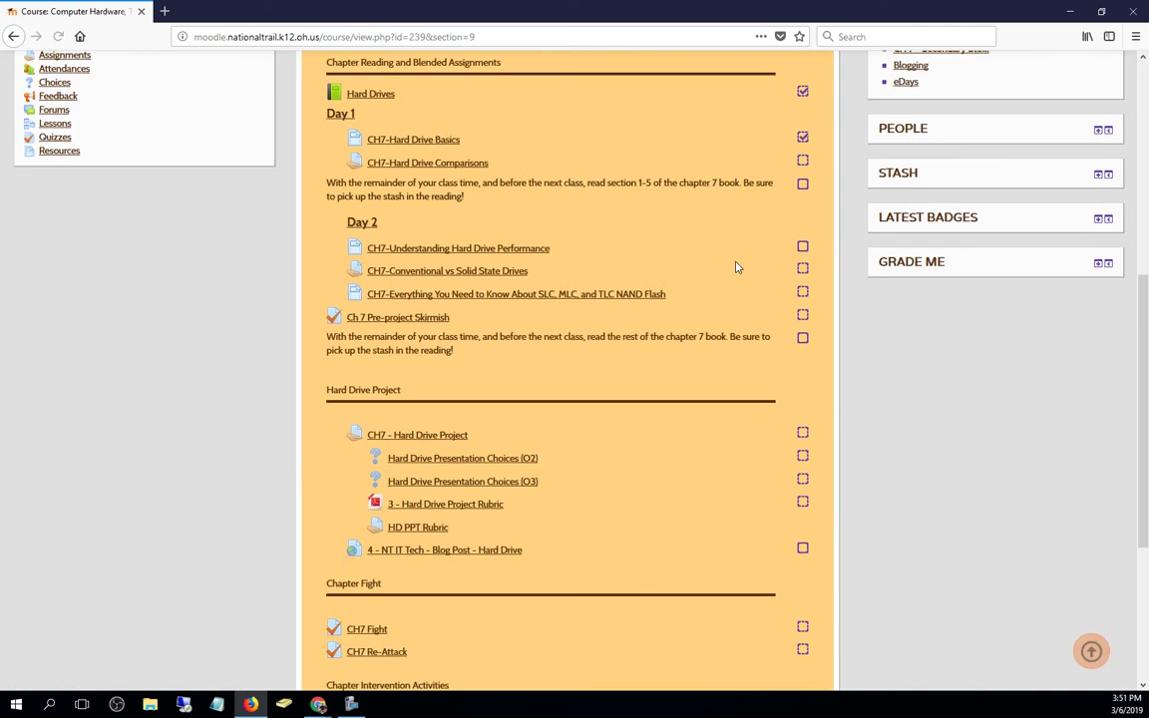
{"action": "scroll", "coordinate": [736, 267], "scroll_direction": "down", "scroll_amount": 3}
{"action": "scroll", "coordinate": [736, 268], "scroll_direction": "up", "scroll_amount": 8}
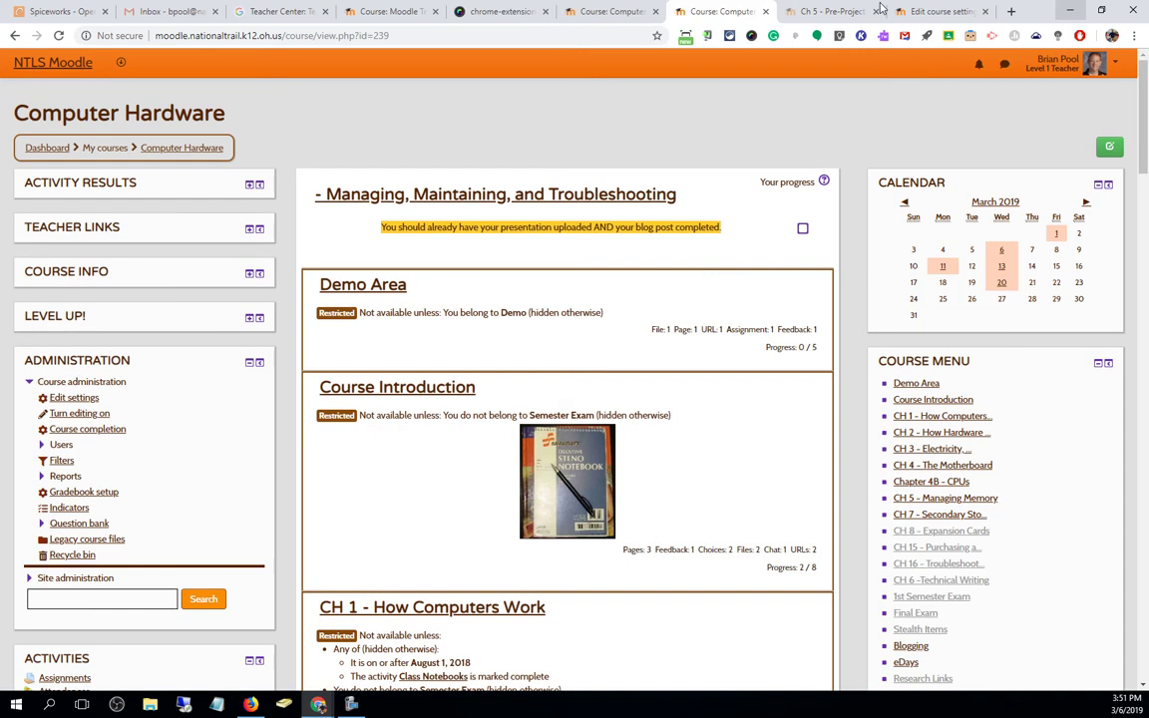
- Compare the teacher view of the Computer Hardware main page in Chrome with the clean course view's main page in Firefox
{"action": "key", "text": "alt+Tab"}
{"action": "scroll", "coordinate": [678, 355], "scroll_direction": "down", "scroll_amount": 4}
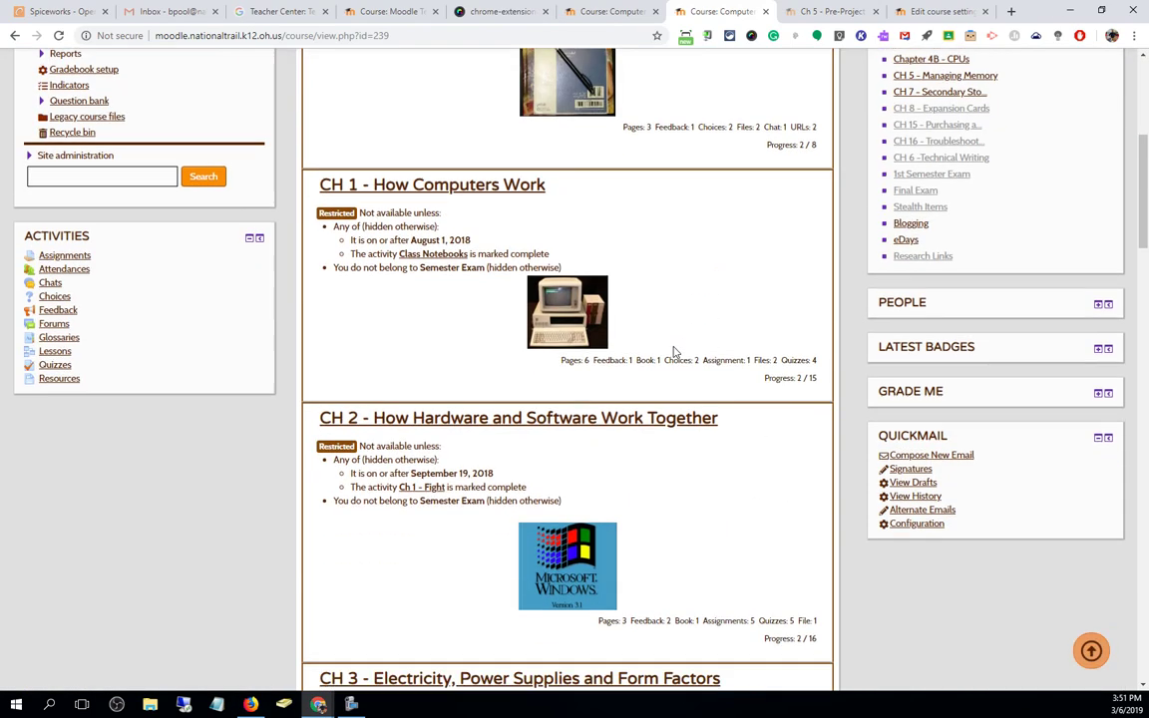
{"action": "scroll", "coordinate": [675, 354], "scroll_direction": "up", "scroll_amount": 4}
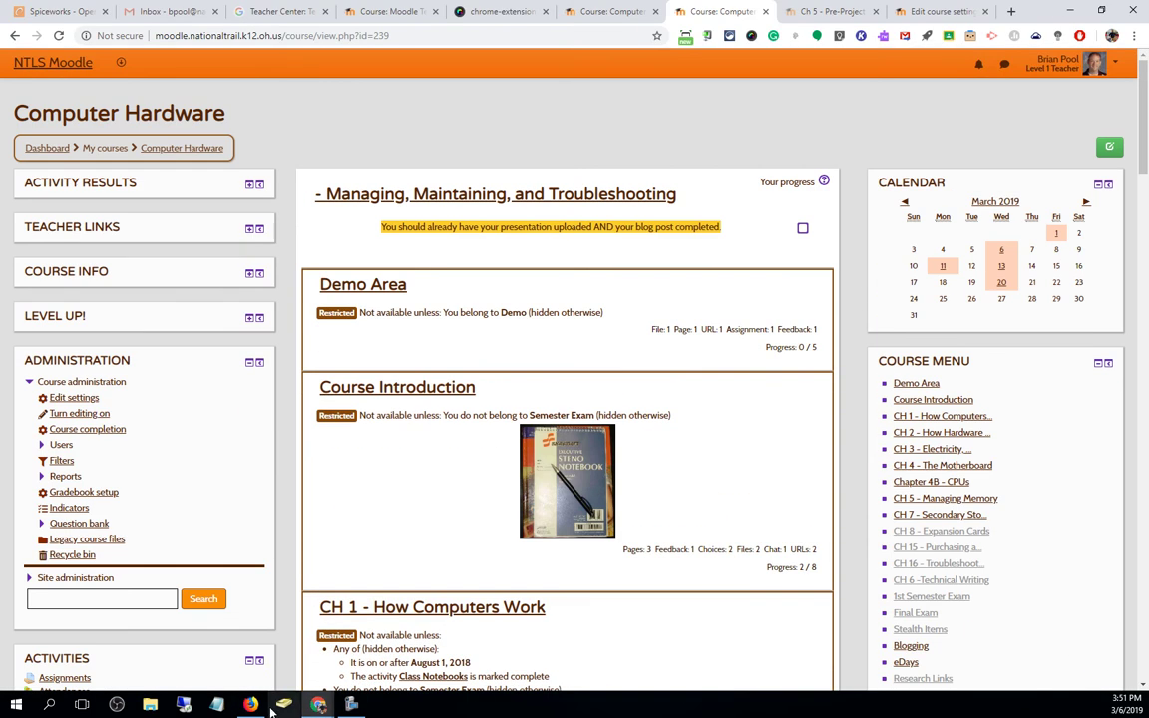
{"action": "key", "text": "alt+Tab"}
{"action": "left_click", "coordinate": [182, 150]}
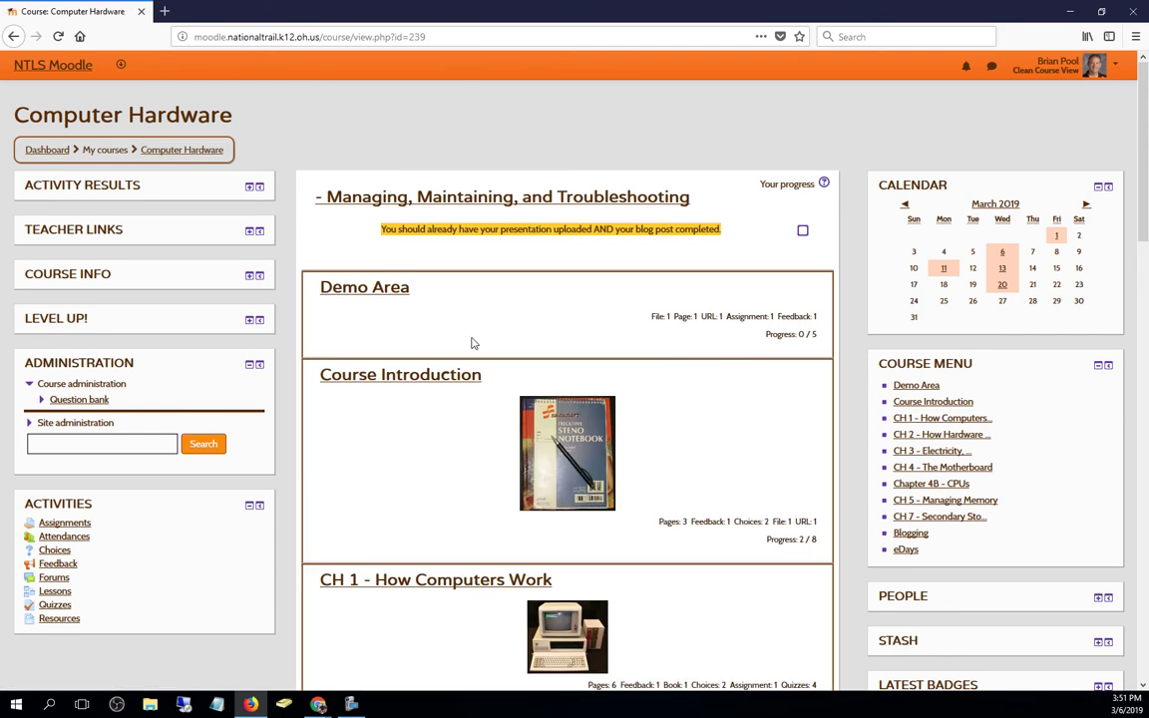
{"action": "mouse_move", "coordinate": [316, 708]}
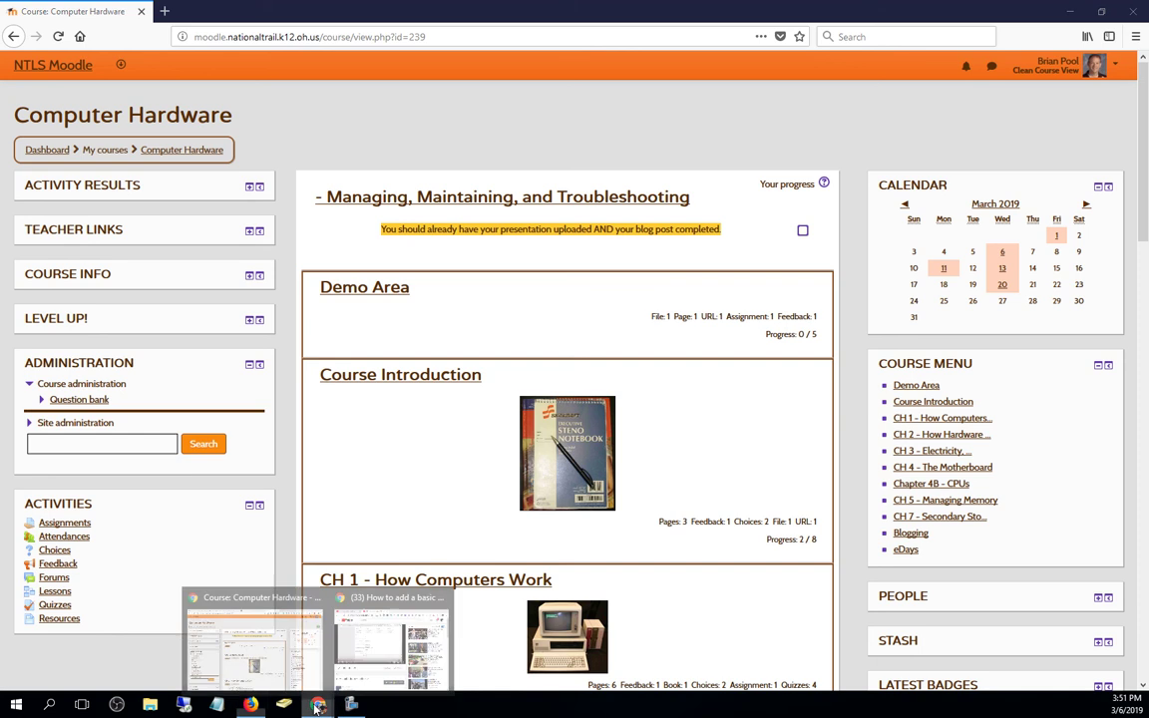
- Switch to Chrome, turn on editing for the Computer Hardware course and look through the sections on its main page
{"action": "left_click", "coordinate": [296, 650]}
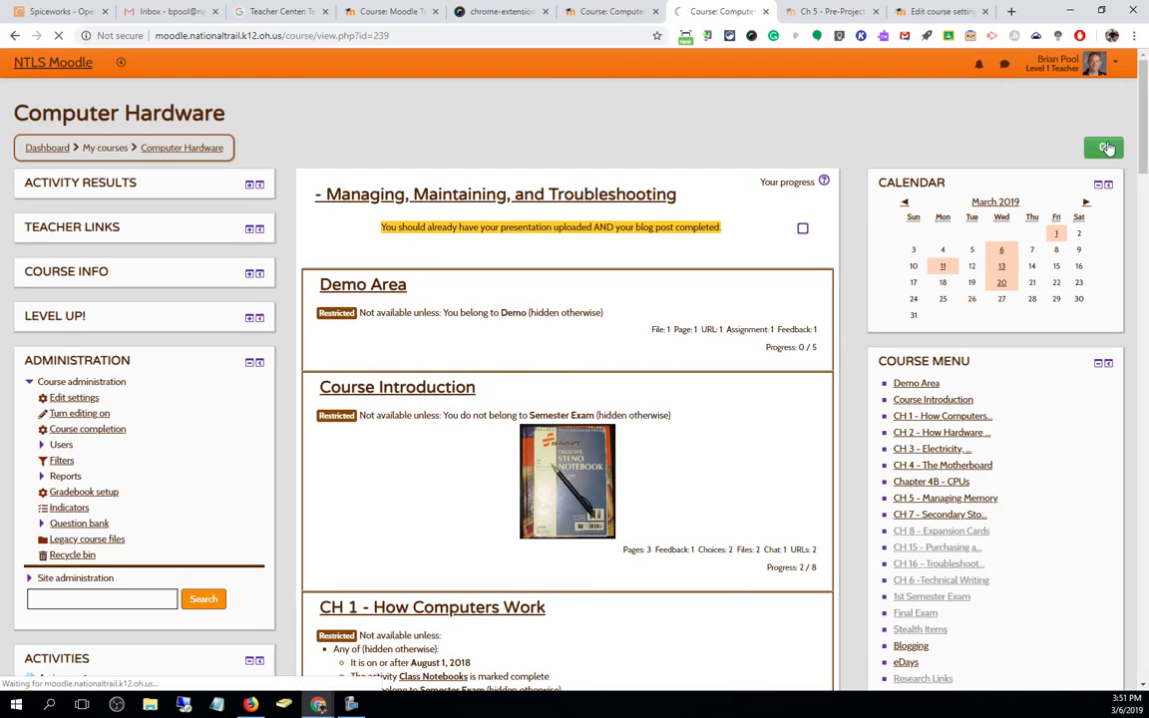
{"action": "left_click", "coordinate": [1106, 145]}
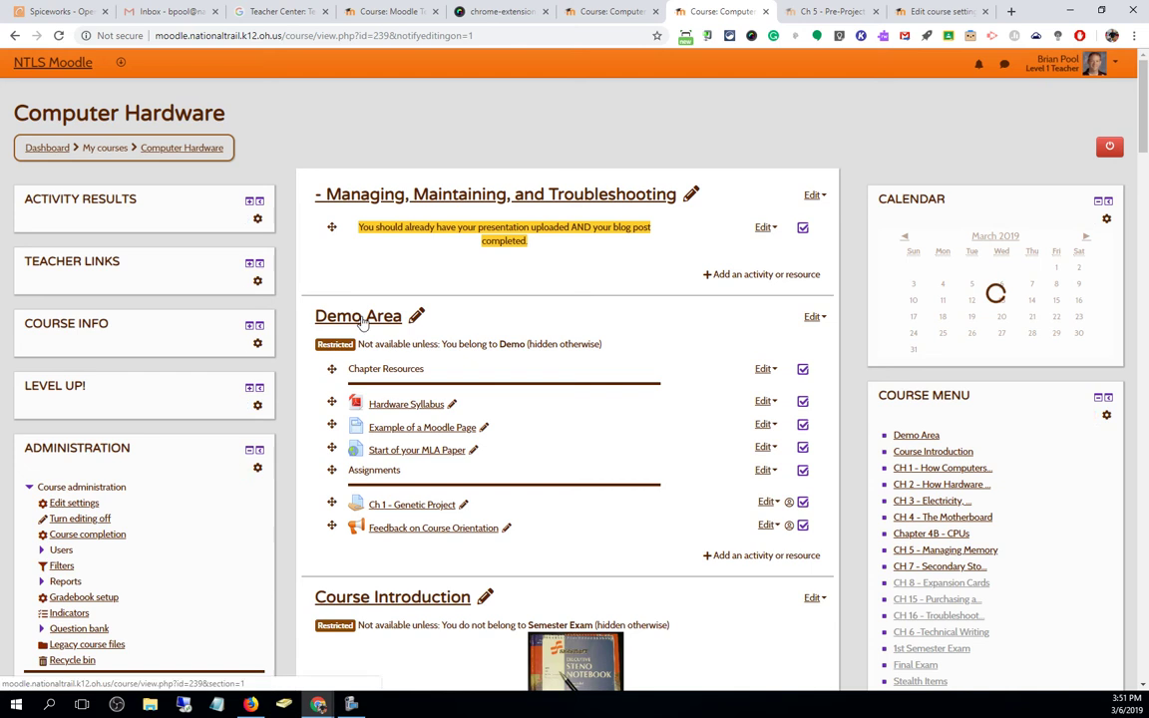
{"action": "scroll", "coordinate": [729, 323], "scroll_direction": "down", "scroll_amount": 10}
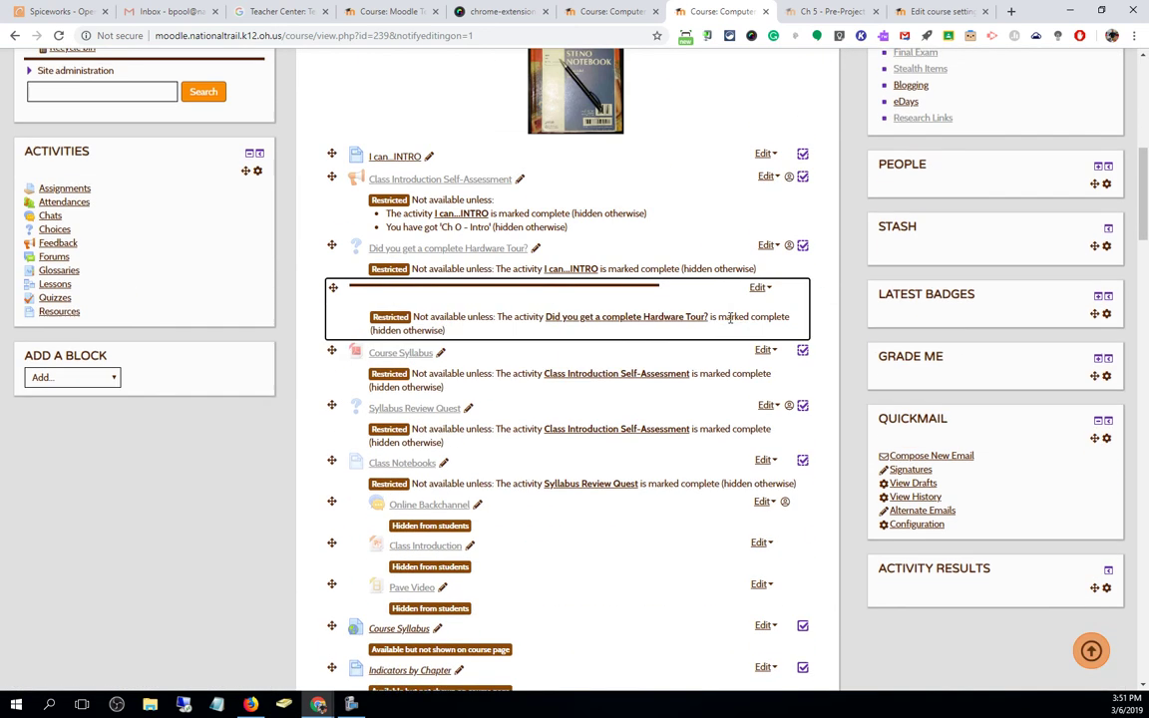
{"action": "scroll", "coordinate": [729, 323], "scroll_direction": "up", "scroll_amount": 8}
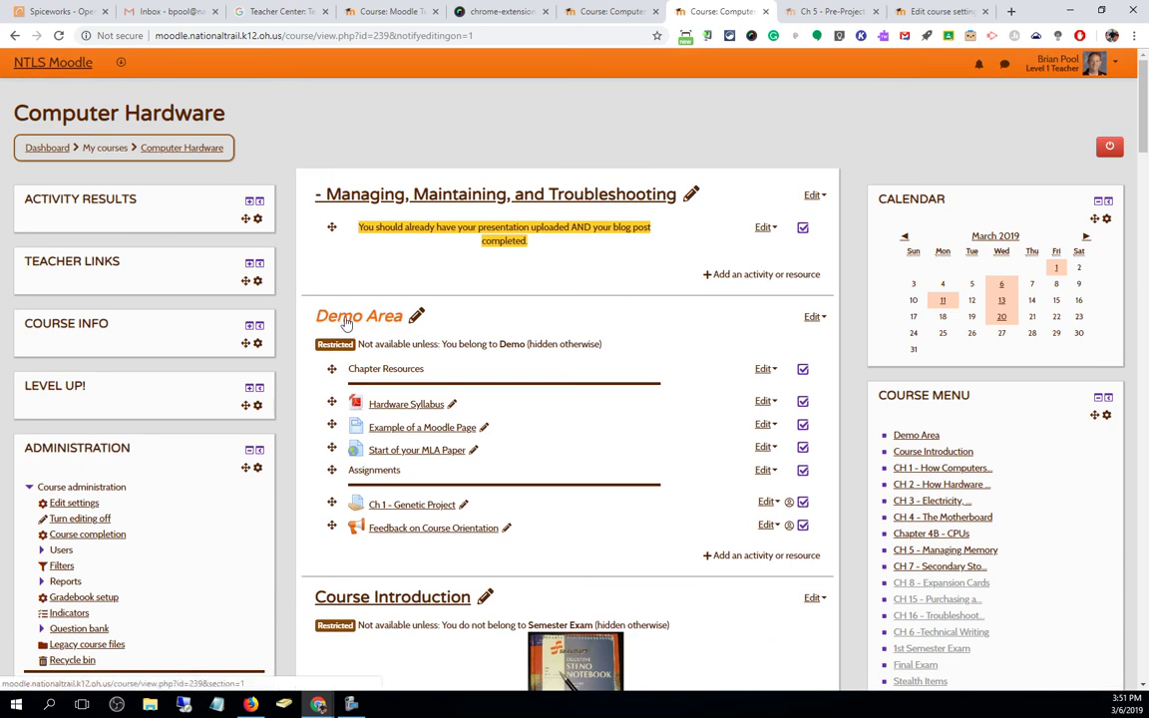
- Open the Demo Area section on its own page, continue to Course Introduction and highlight that topic
{"action": "left_click", "coordinate": [328, 326]}
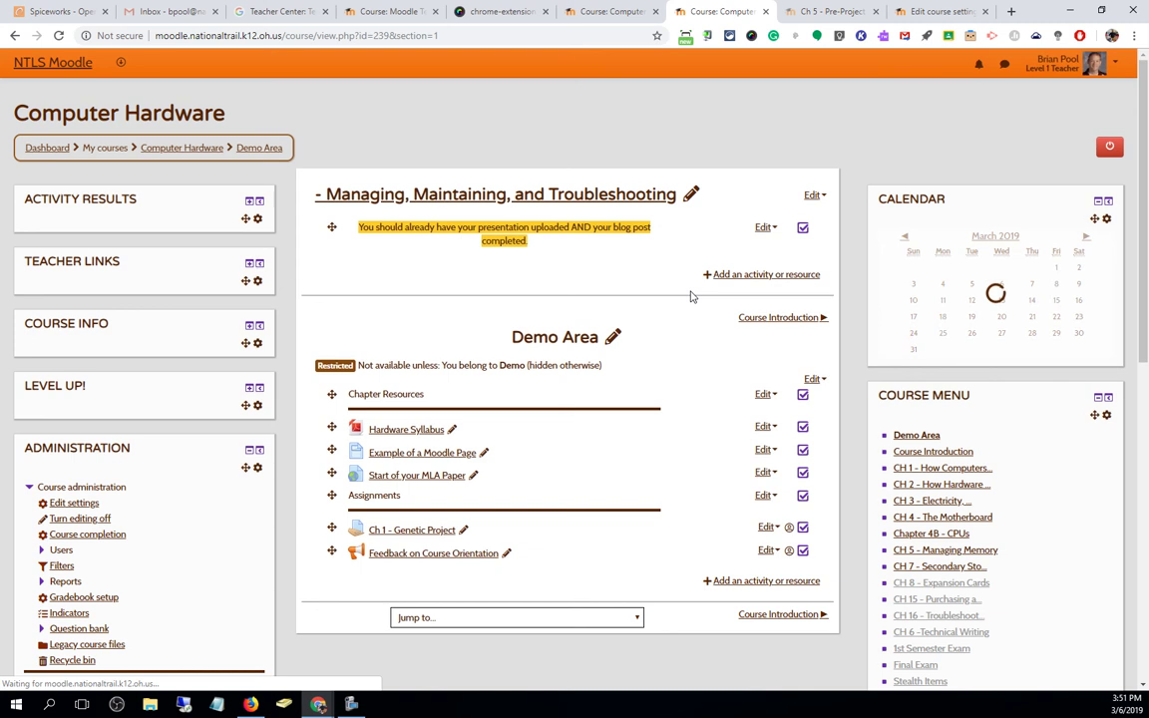
{"action": "left_click", "coordinate": [755, 614]}
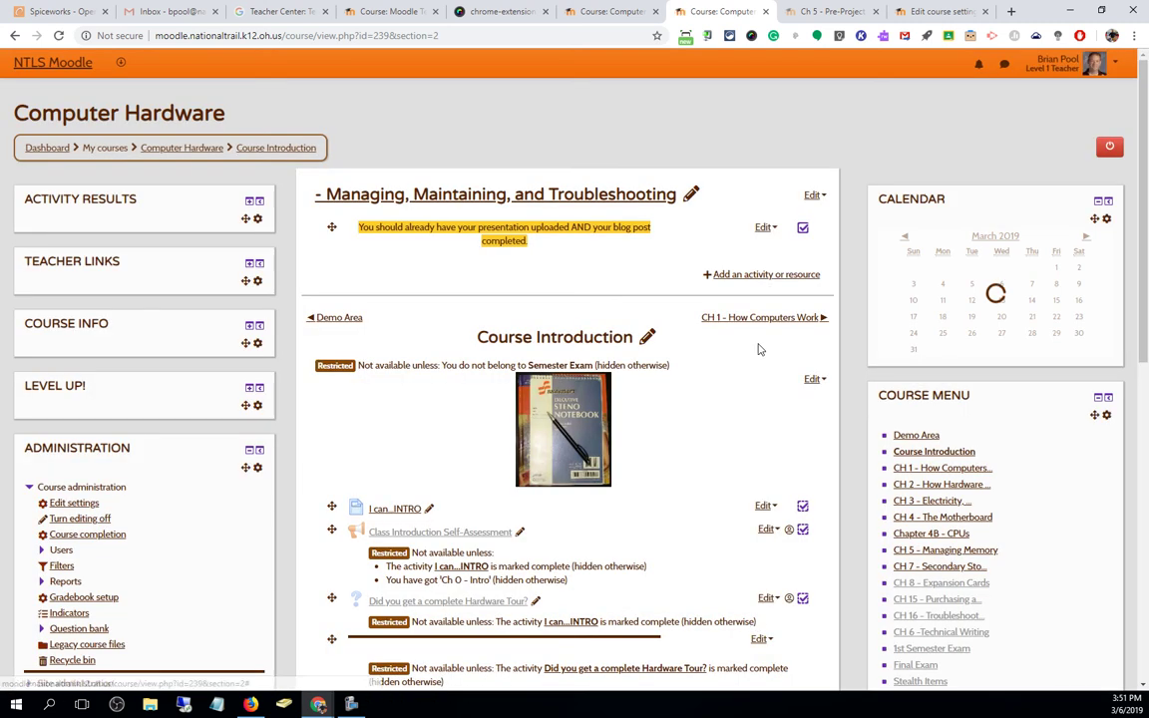
{"action": "left_click", "coordinate": [814, 380]}
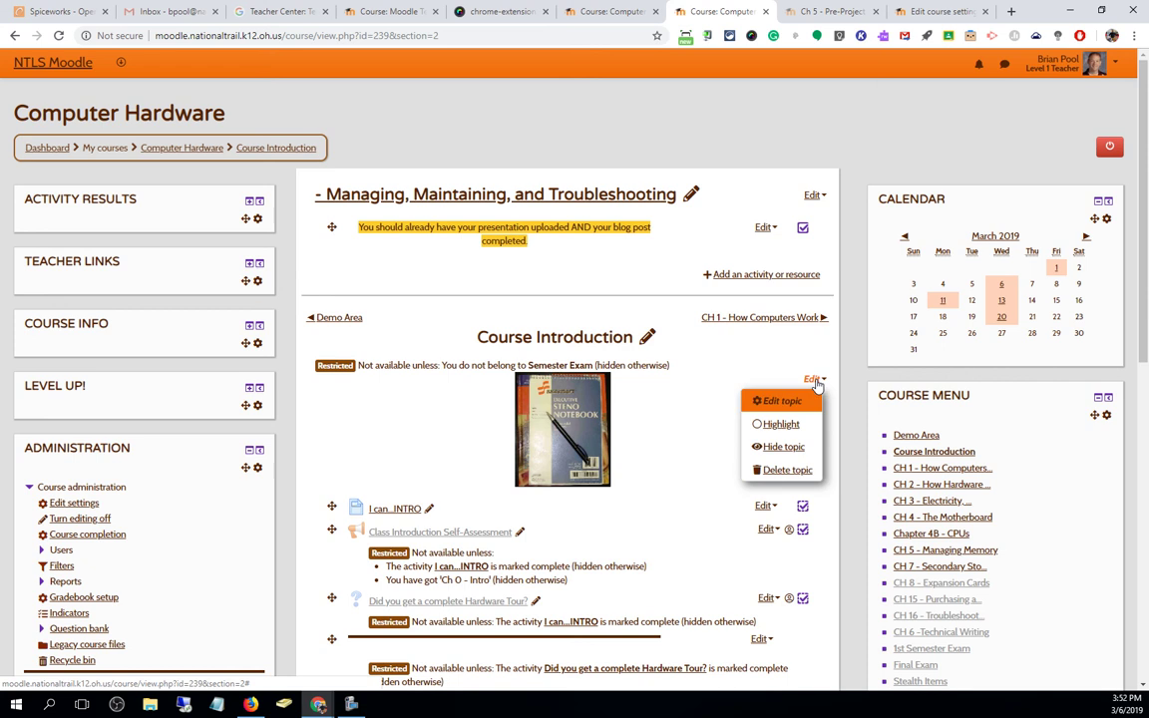
{"action": "left_click", "coordinate": [781, 426]}
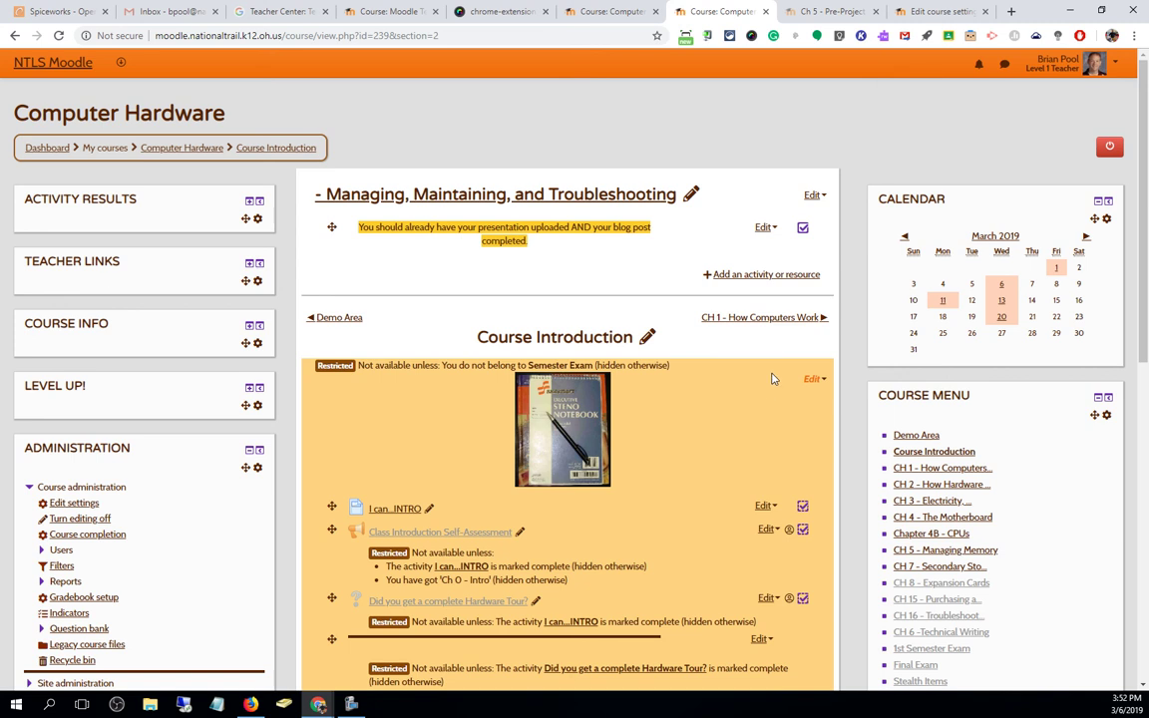
- Open the CH 7 - Secondary Storage Devices section and highlight that topic
{"action": "left_click", "coordinate": [185, 146]}
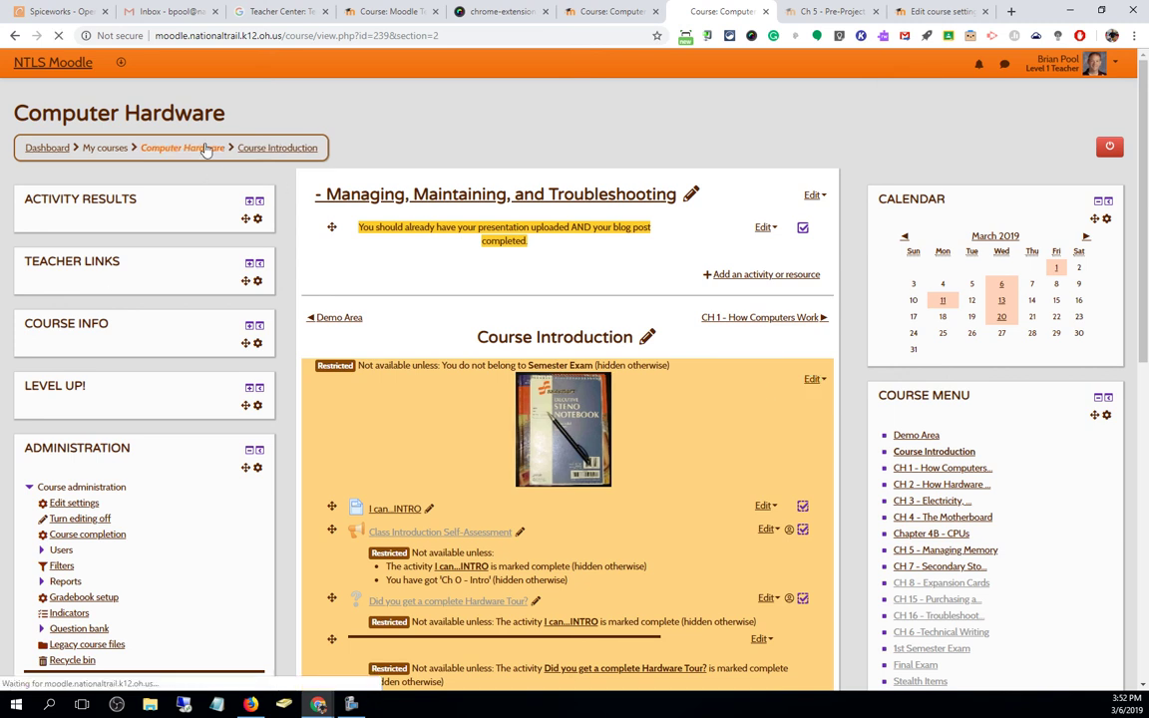
{"action": "left_click", "coordinate": [950, 564]}
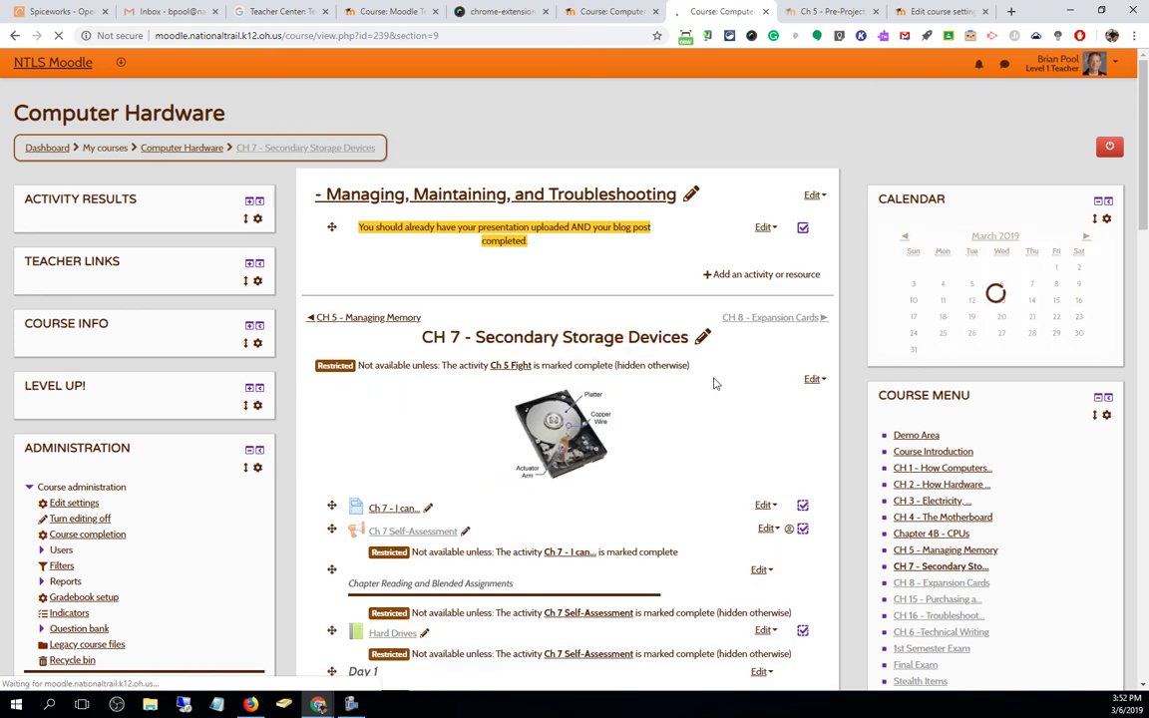
{"action": "left_click", "coordinate": [813, 380]}
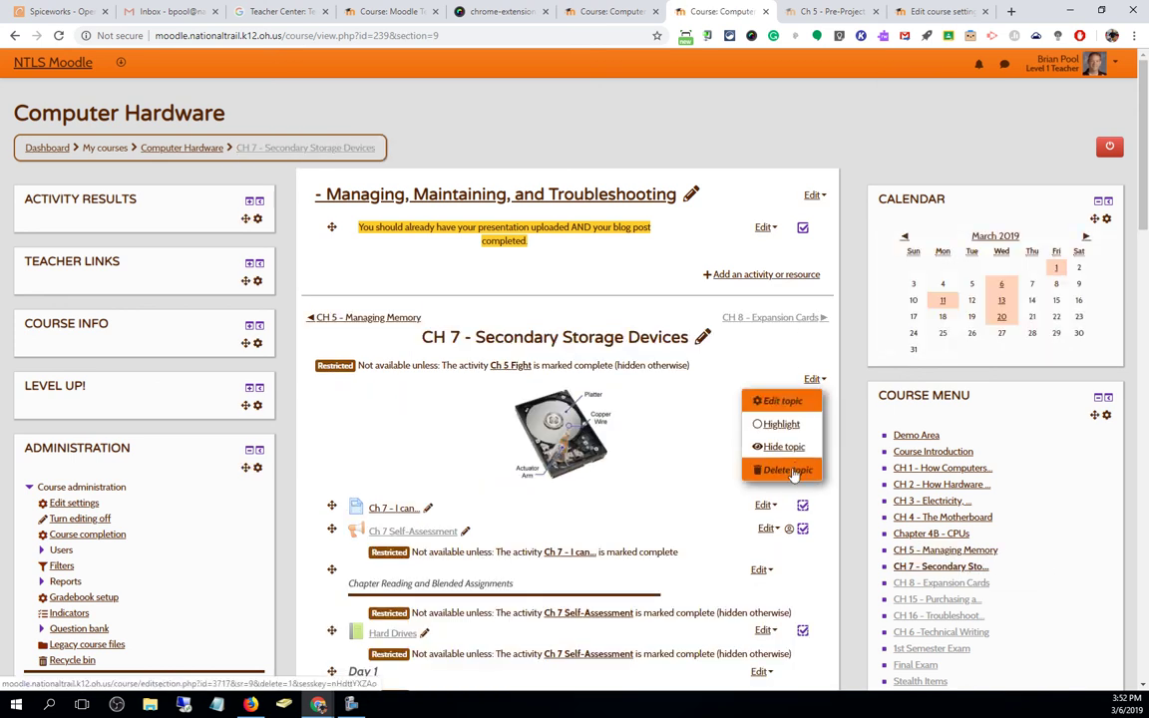
{"action": "left_click", "coordinate": [787, 429]}
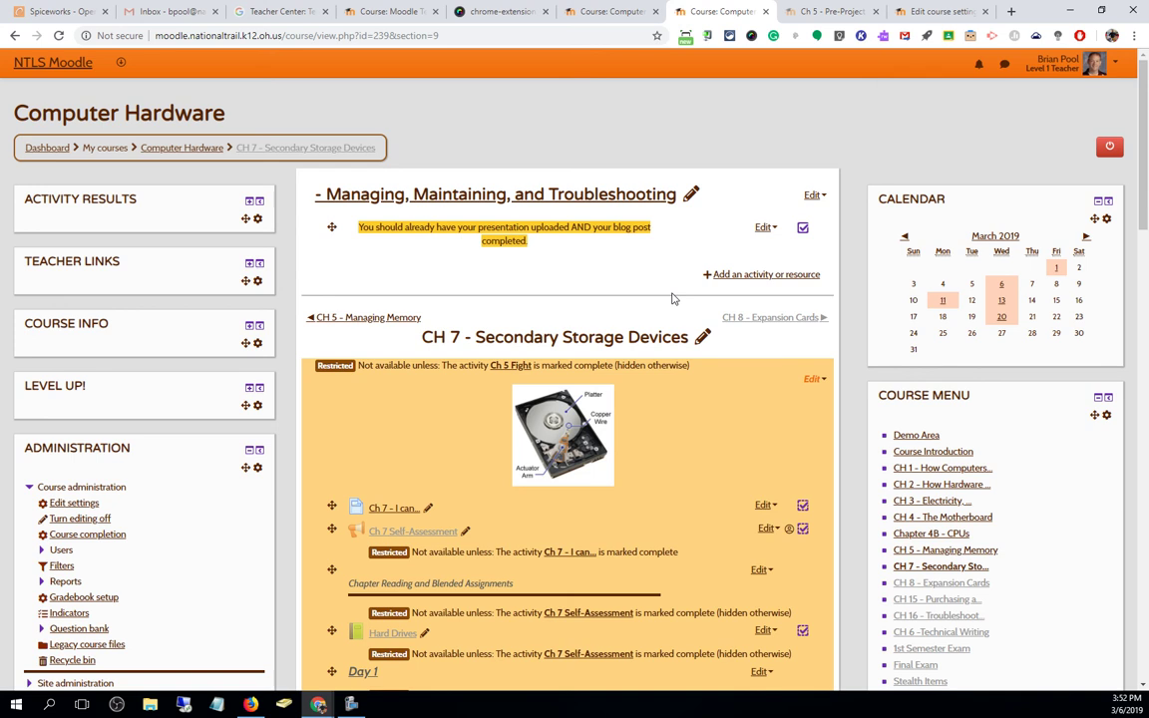
{"action": "scroll", "coordinate": [950, 386], "scroll_direction": "down", "scroll_amount": 2}
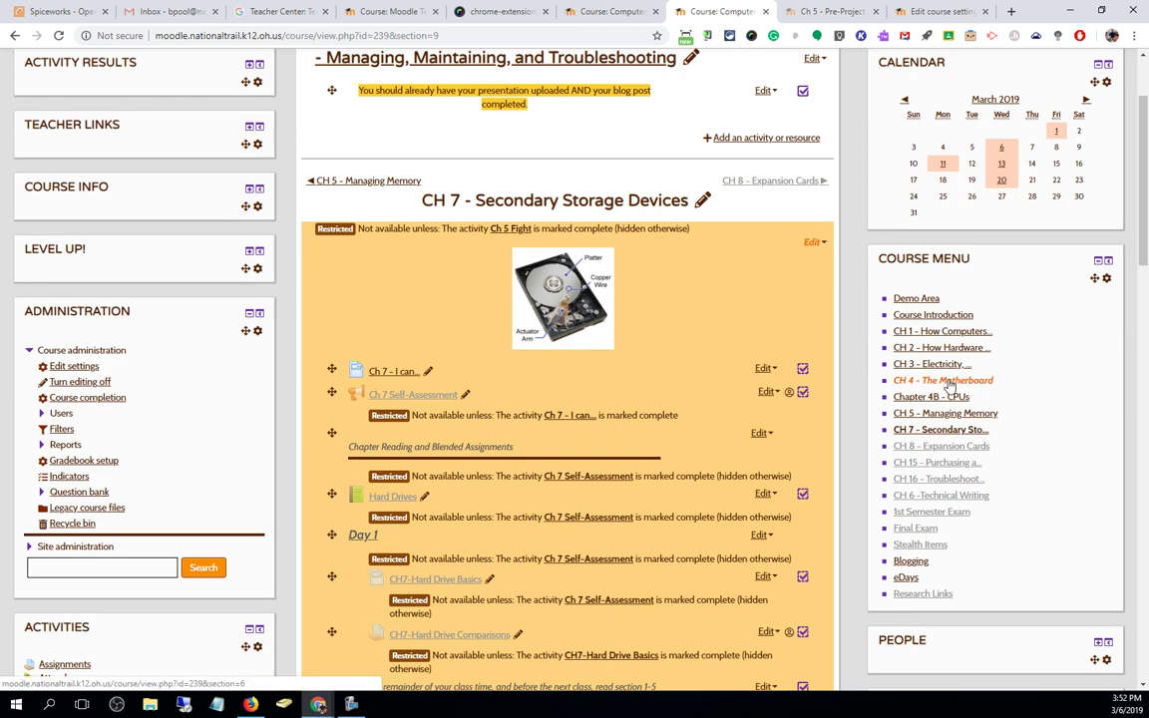
{"action": "scroll", "coordinate": [950, 386], "scroll_direction": "up", "scroll_amount": 2}
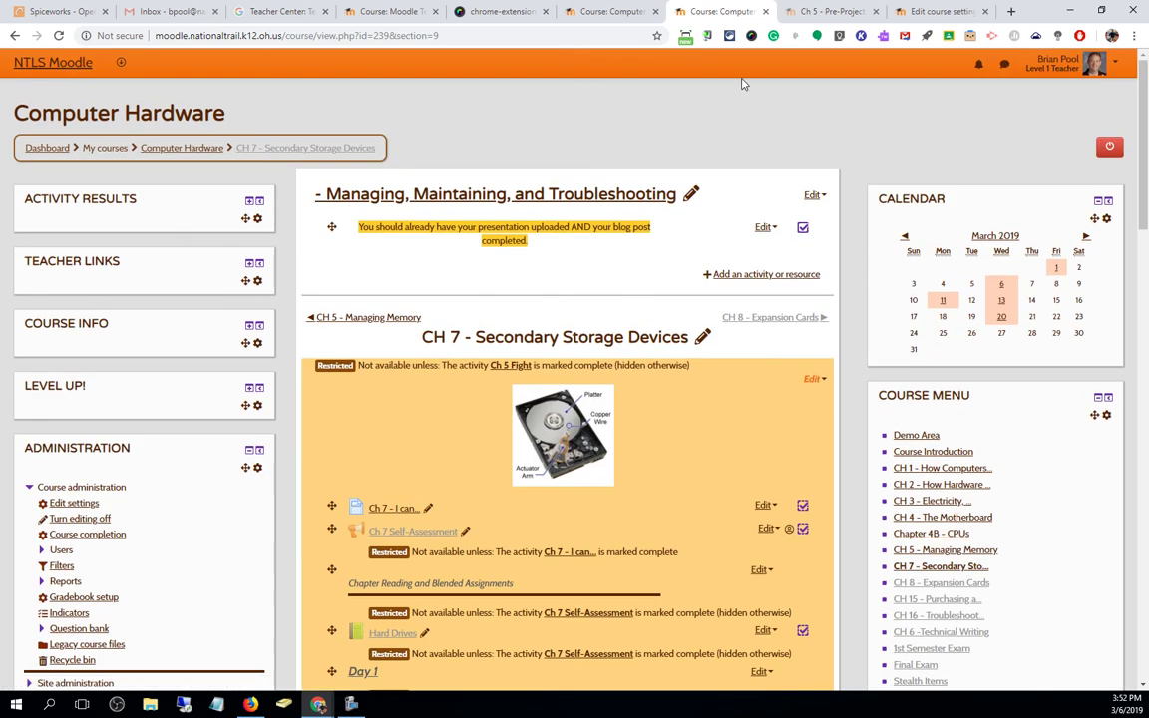
- In the eDay Staff Development course settings, expand Course format and set the course layout to Show one section per page
{"action": "left_click", "coordinate": [615, 11]}
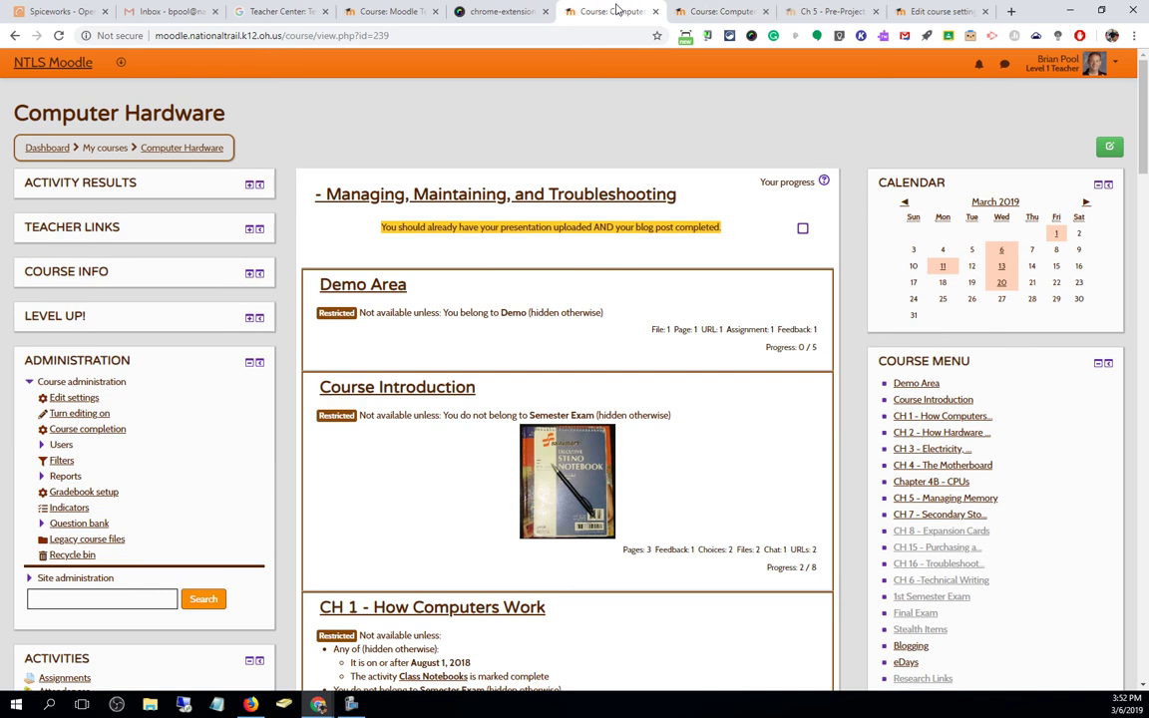
{"action": "left_click", "coordinate": [920, 11]}
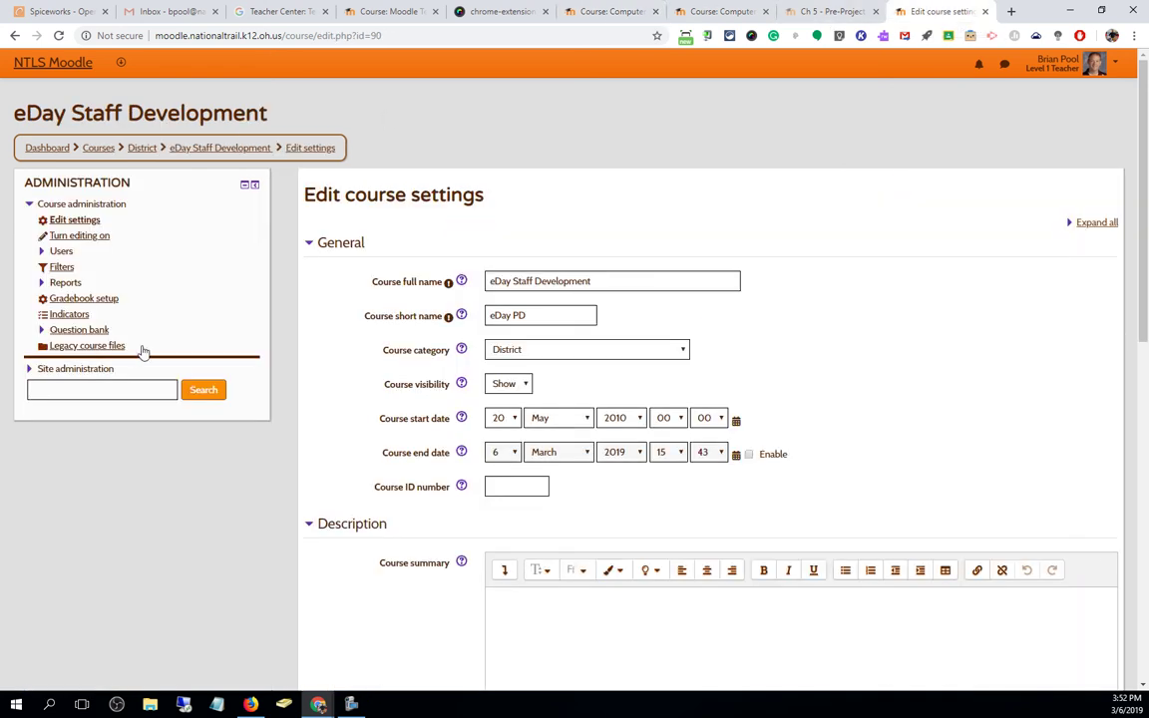
{"action": "scroll", "coordinate": [944, 298], "scroll_direction": "down", "scroll_amount": 5}
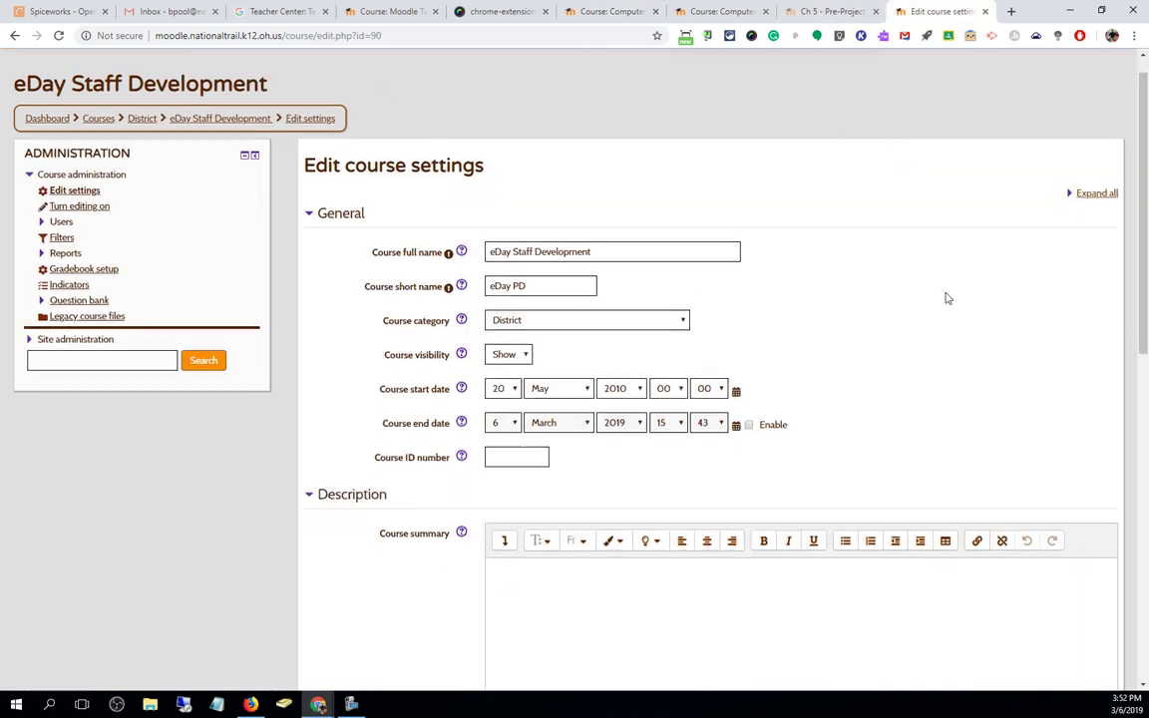
{"action": "scroll", "coordinate": [944, 297], "scroll_direction": "down", "scroll_amount": 5}
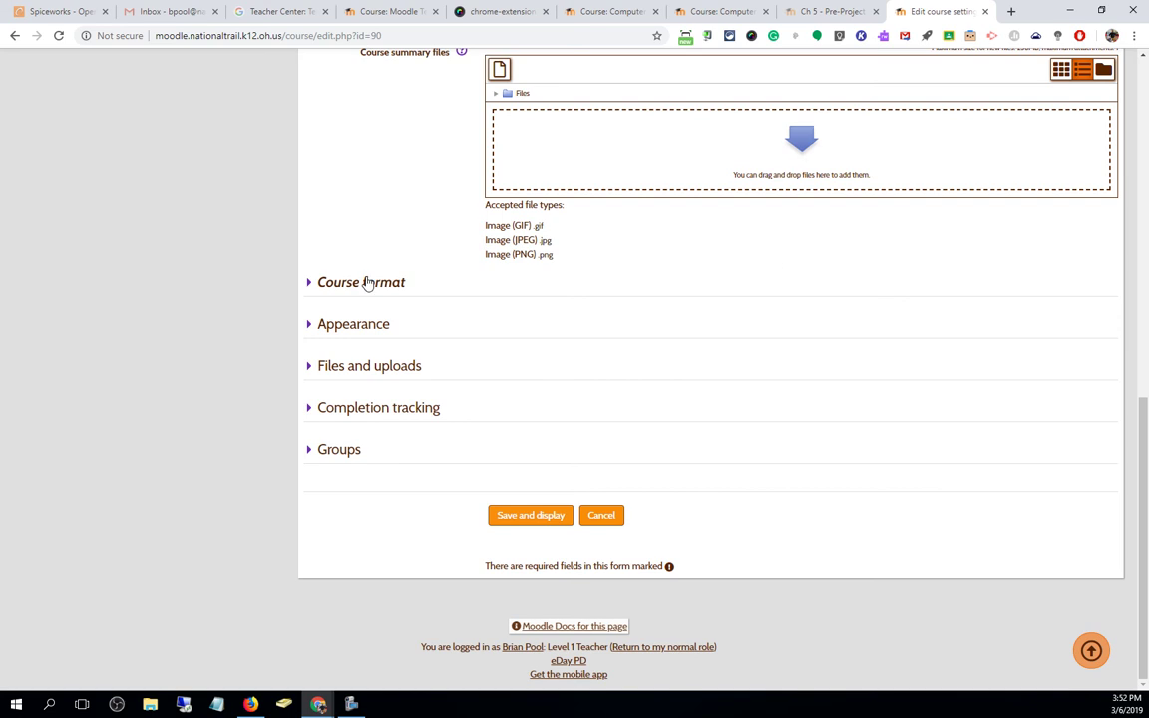
{"action": "left_click", "coordinate": [365, 284]}
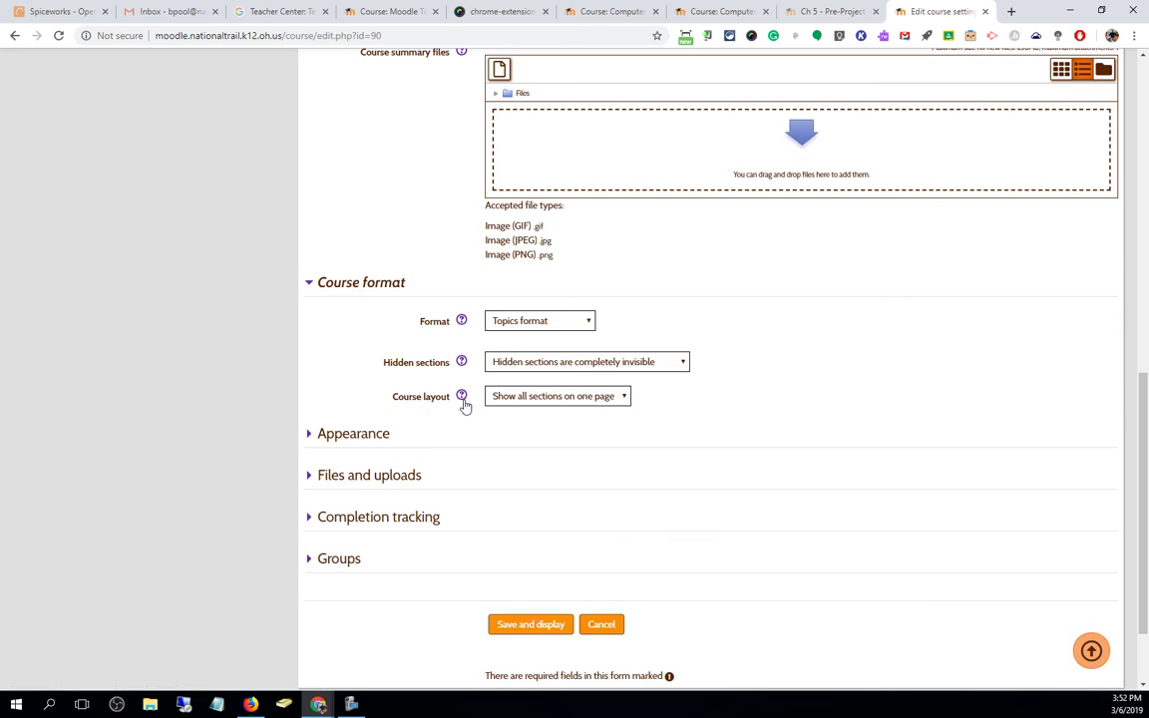
{"action": "left_click", "coordinate": [534, 402]}
{"action": "left_click", "coordinate": [534, 429]}
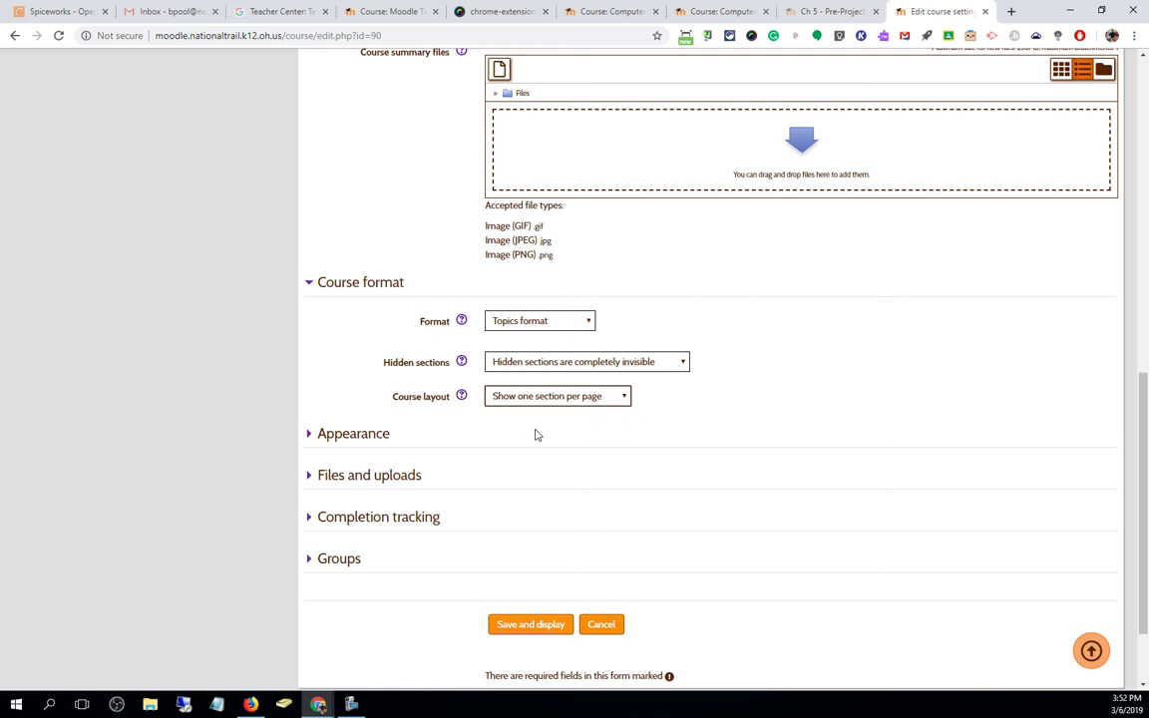